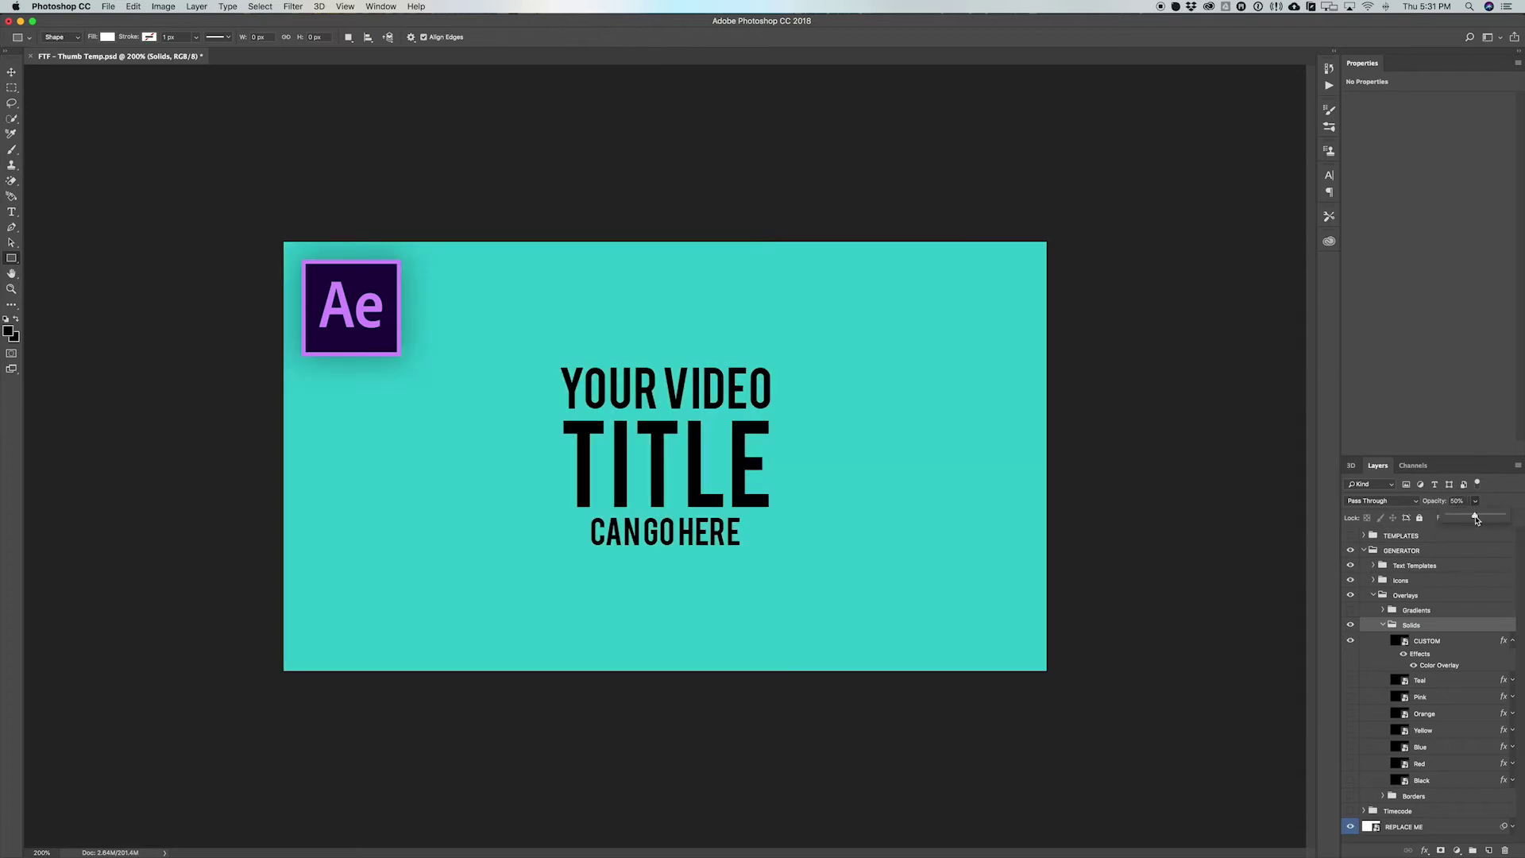
# Step: Hide the solid colour background, collapse Solids and turn on the Teal border
pyautogui.click(1382, 625)
pyautogui.click(1350, 625)
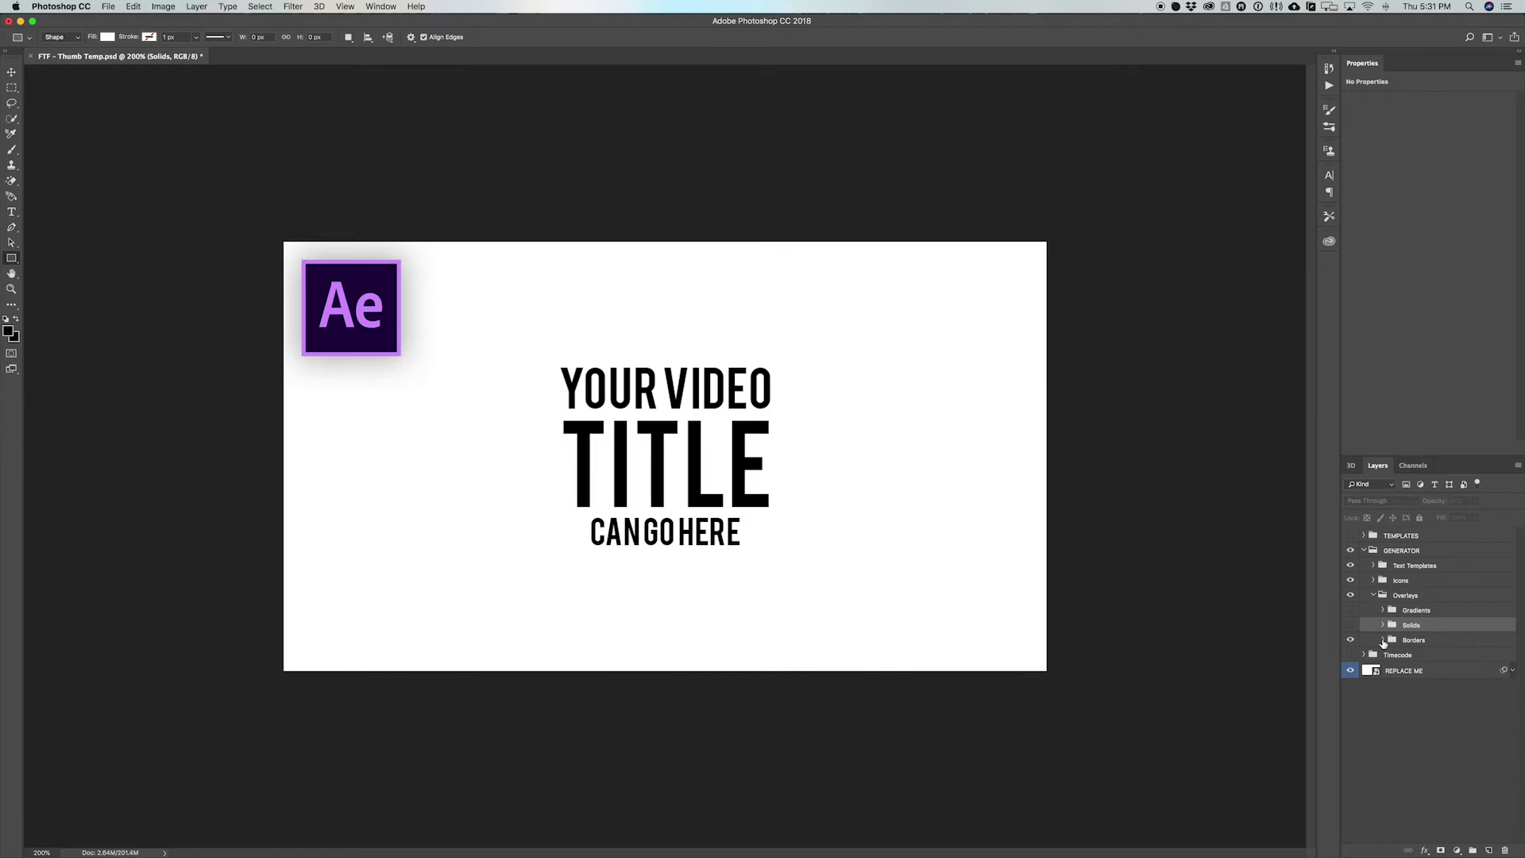
pyautogui.click(1383, 640)
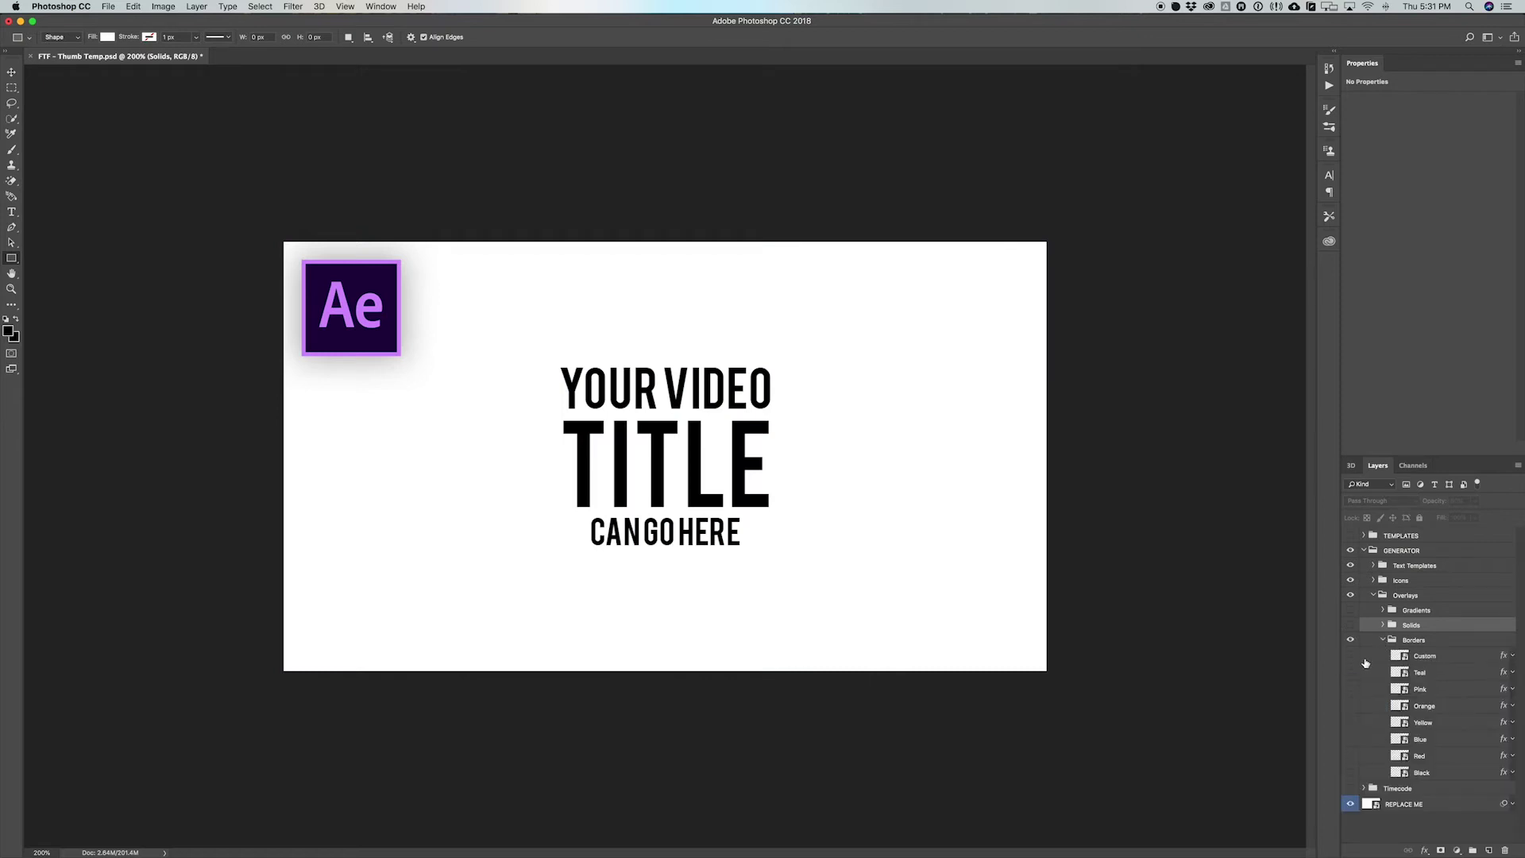
pyautogui.click(1350, 673)
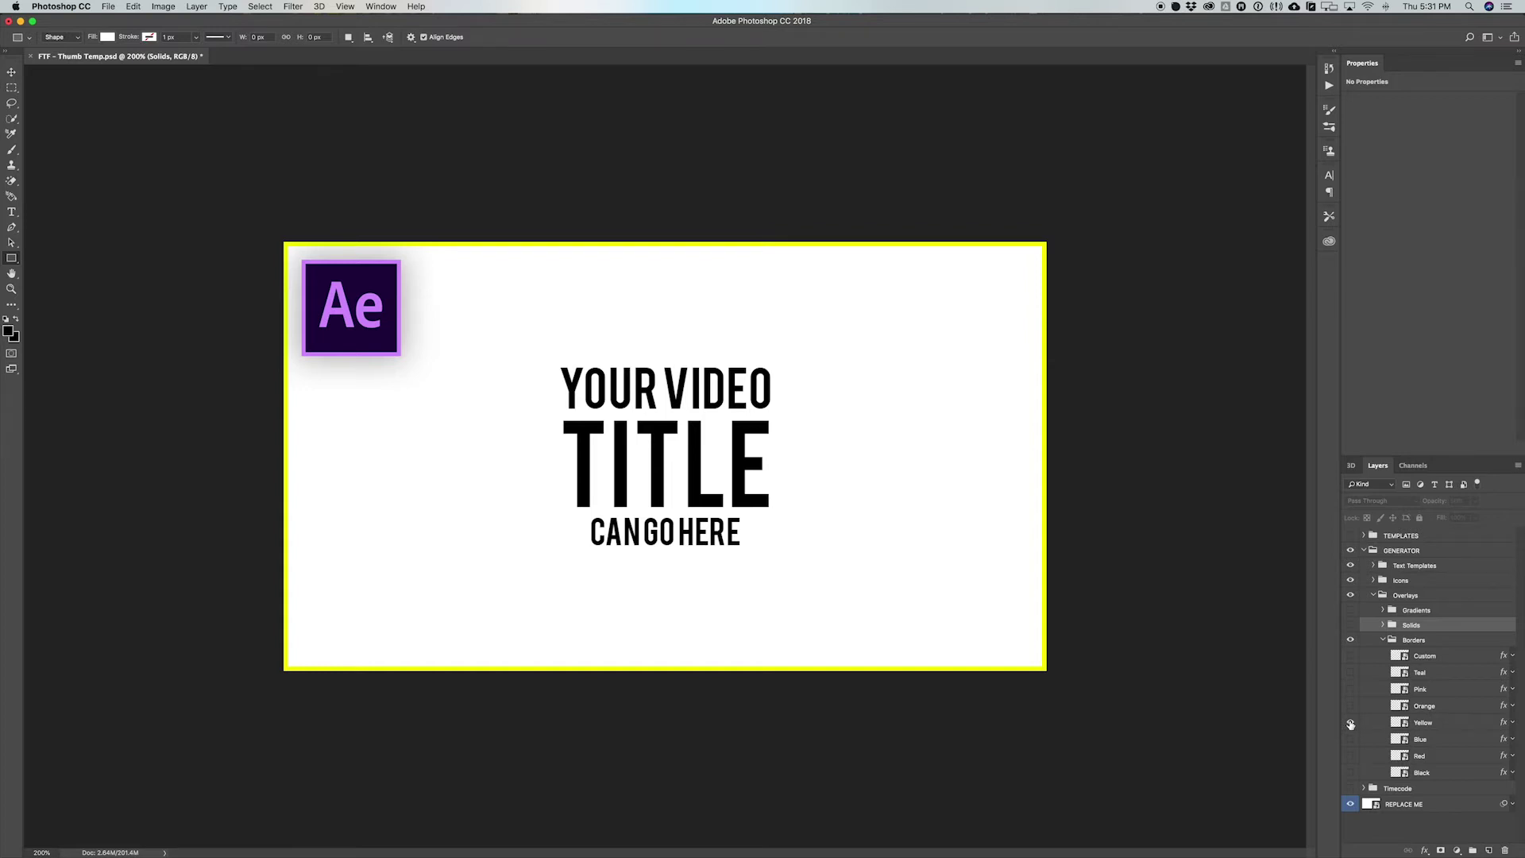
# Step: Try the Yellow, Blue and Red borders, leaving each one hidden
pyautogui.click(1350, 722)
pyautogui.click(1350, 739)
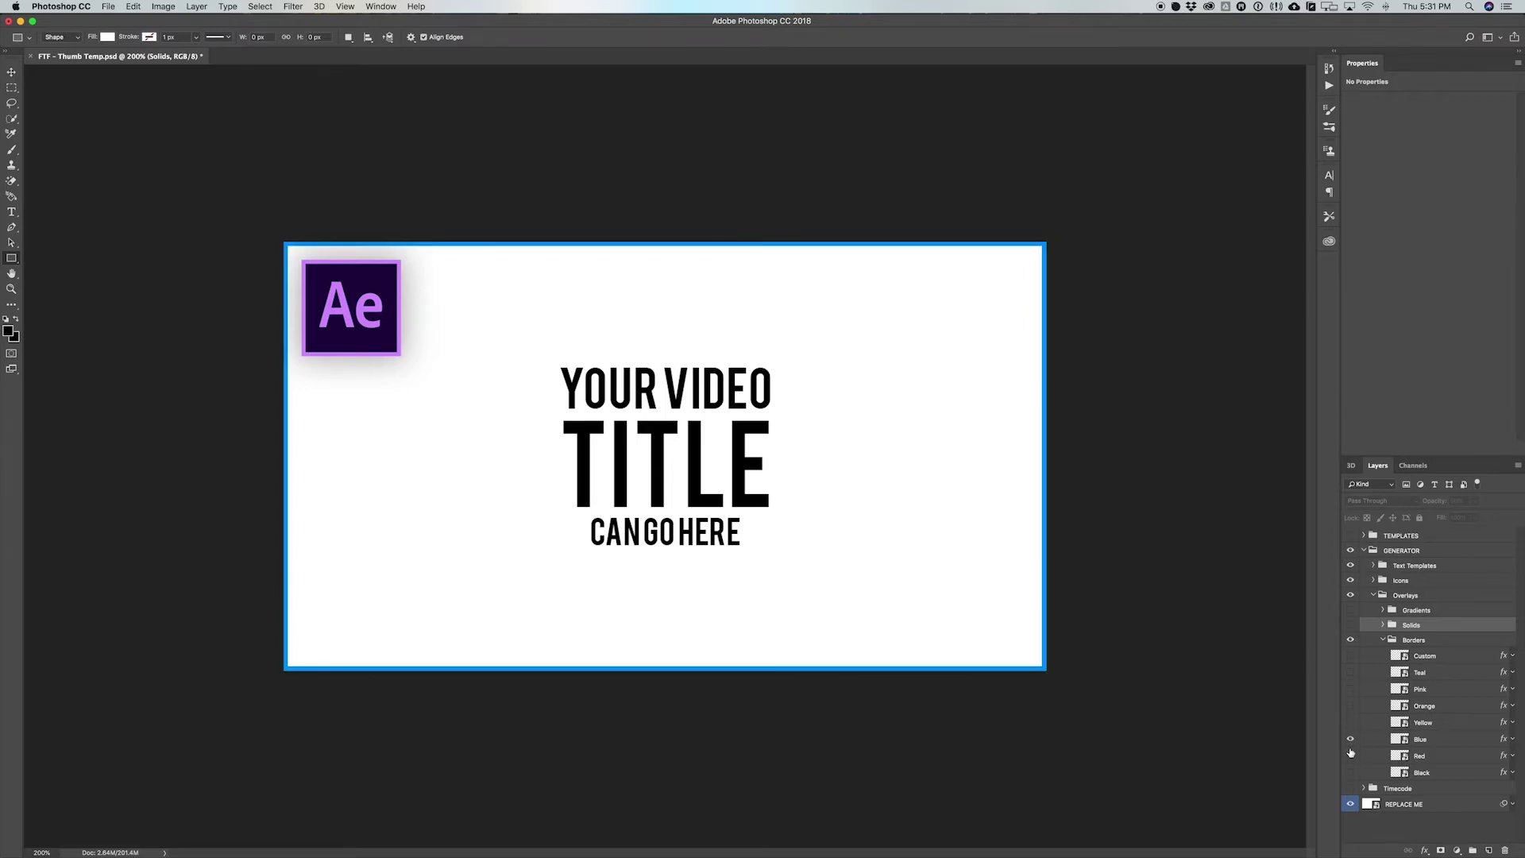
pyautogui.click(1350, 739)
pyautogui.click(1350, 755)
pyautogui.click(1351, 756)
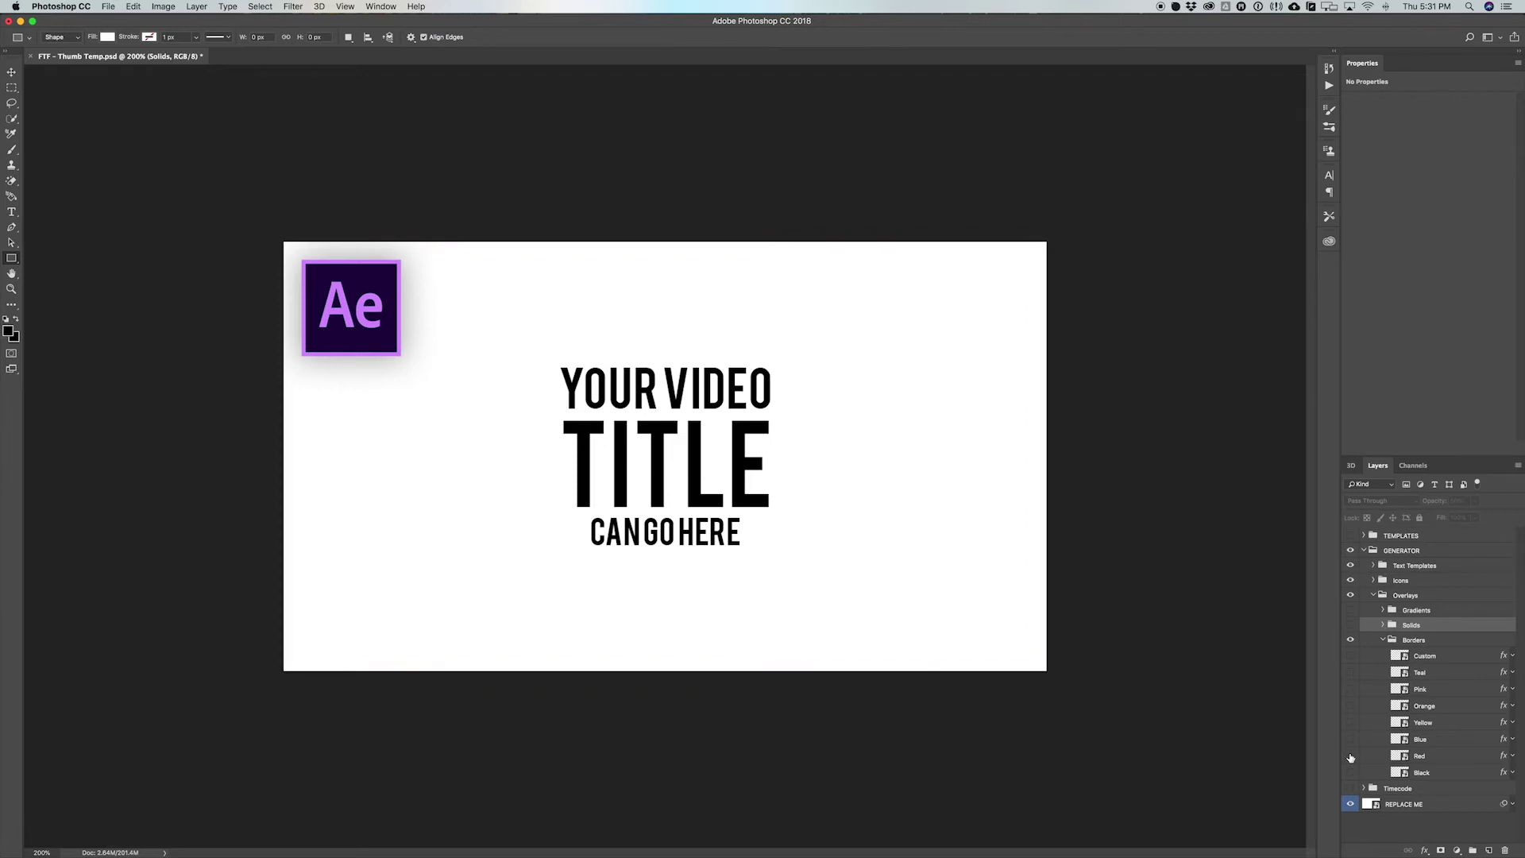
# Step: Turn on the Custom border layer, fold its effects and collapse the Overlays group
pyautogui.click(1510, 656)
pyautogui.click(1350, 656)
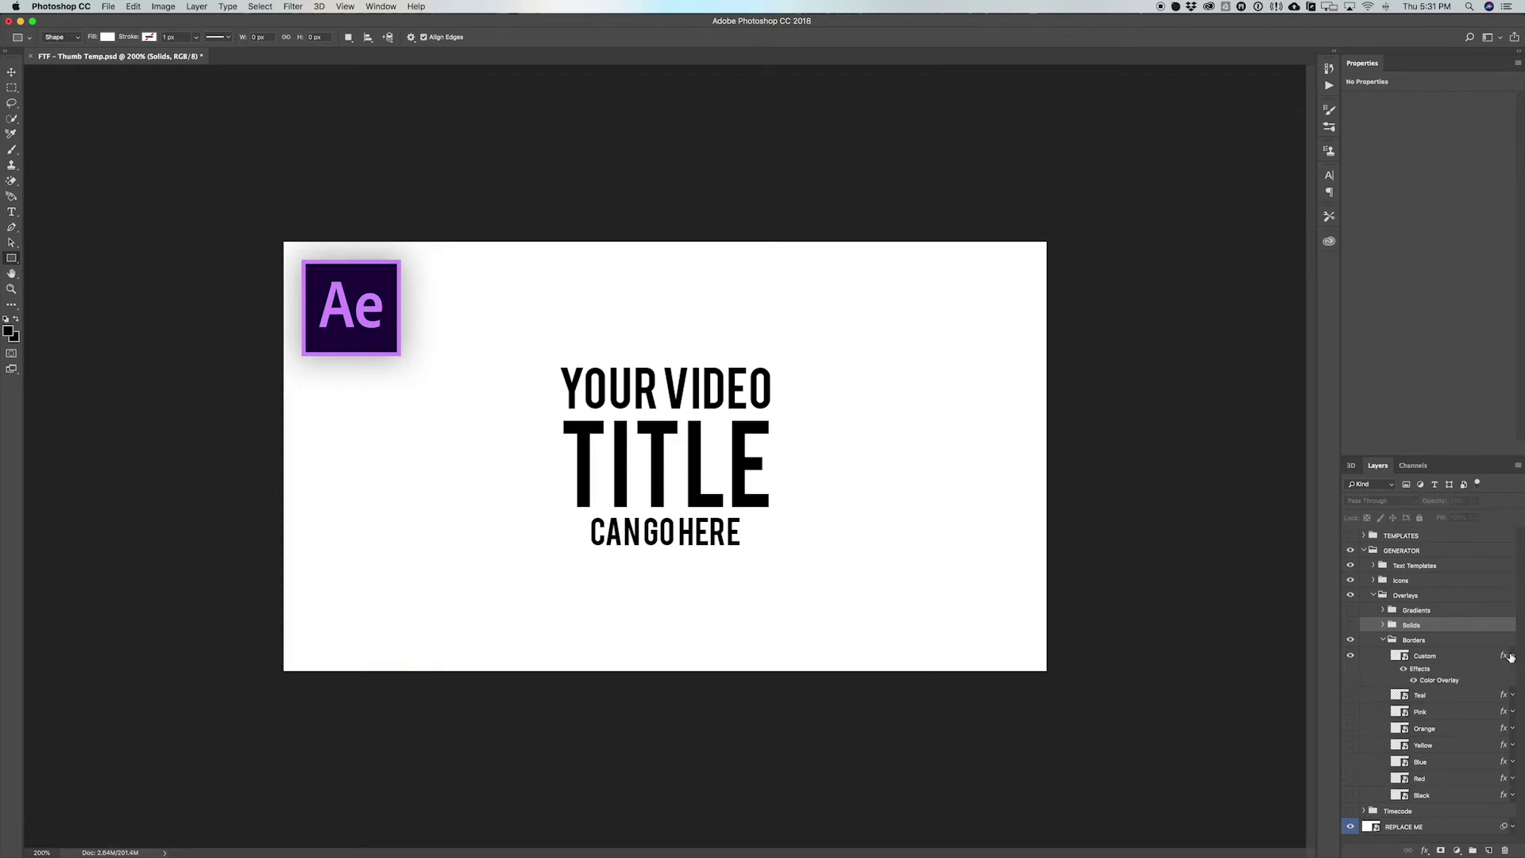
pyautogui.click(1509, 656)
pyautogui.click(1373, 595)
pyautogui.click(1391, 690)
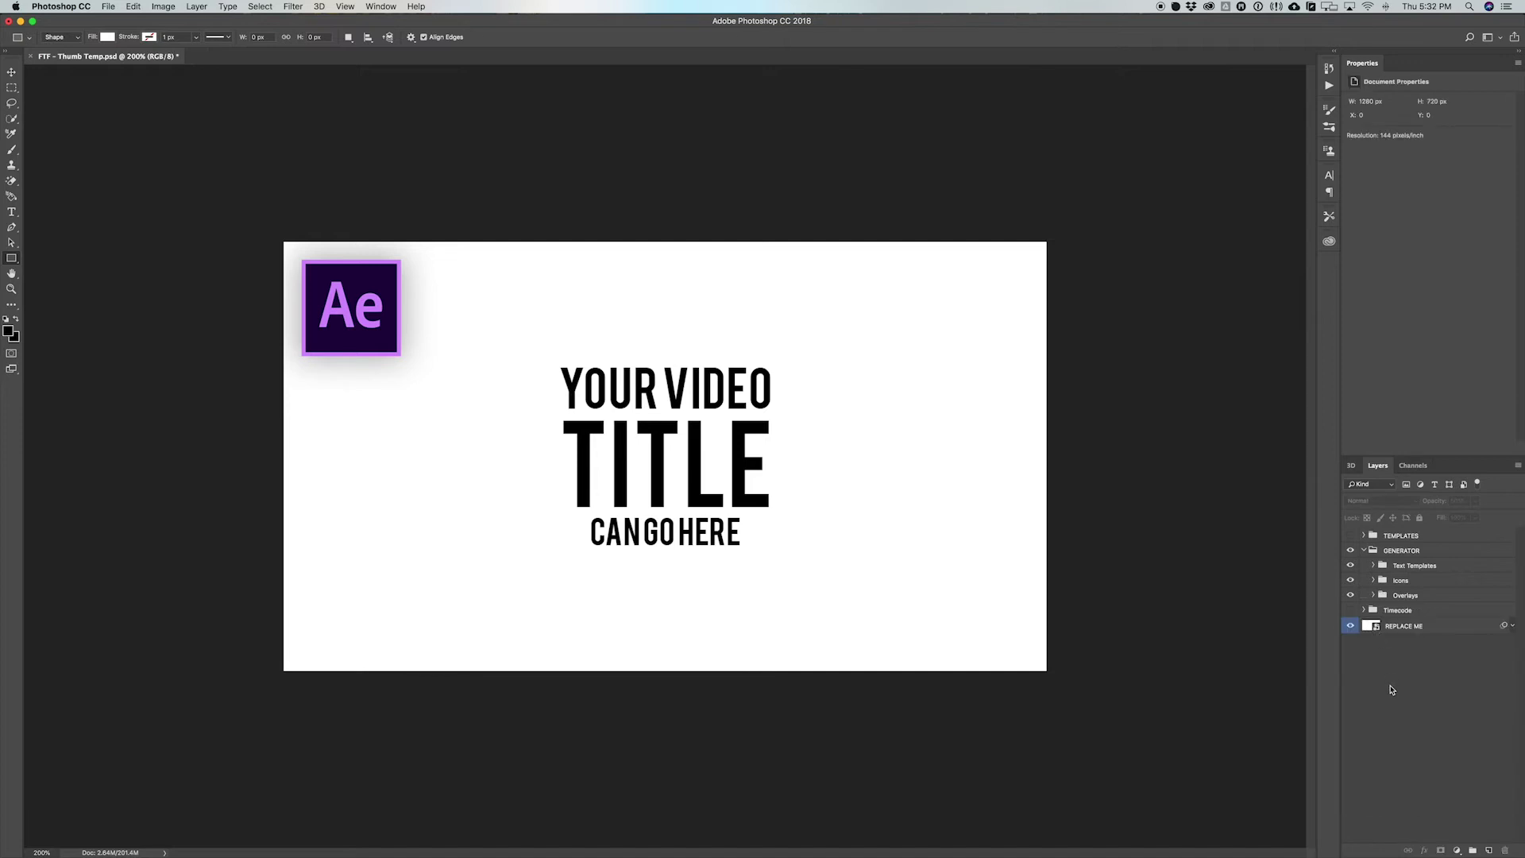
# Step: Place the building interior photo into the REPLACE ME smart object, scaled to fill, and save
pyautogui.doubleClick(1373, 627)
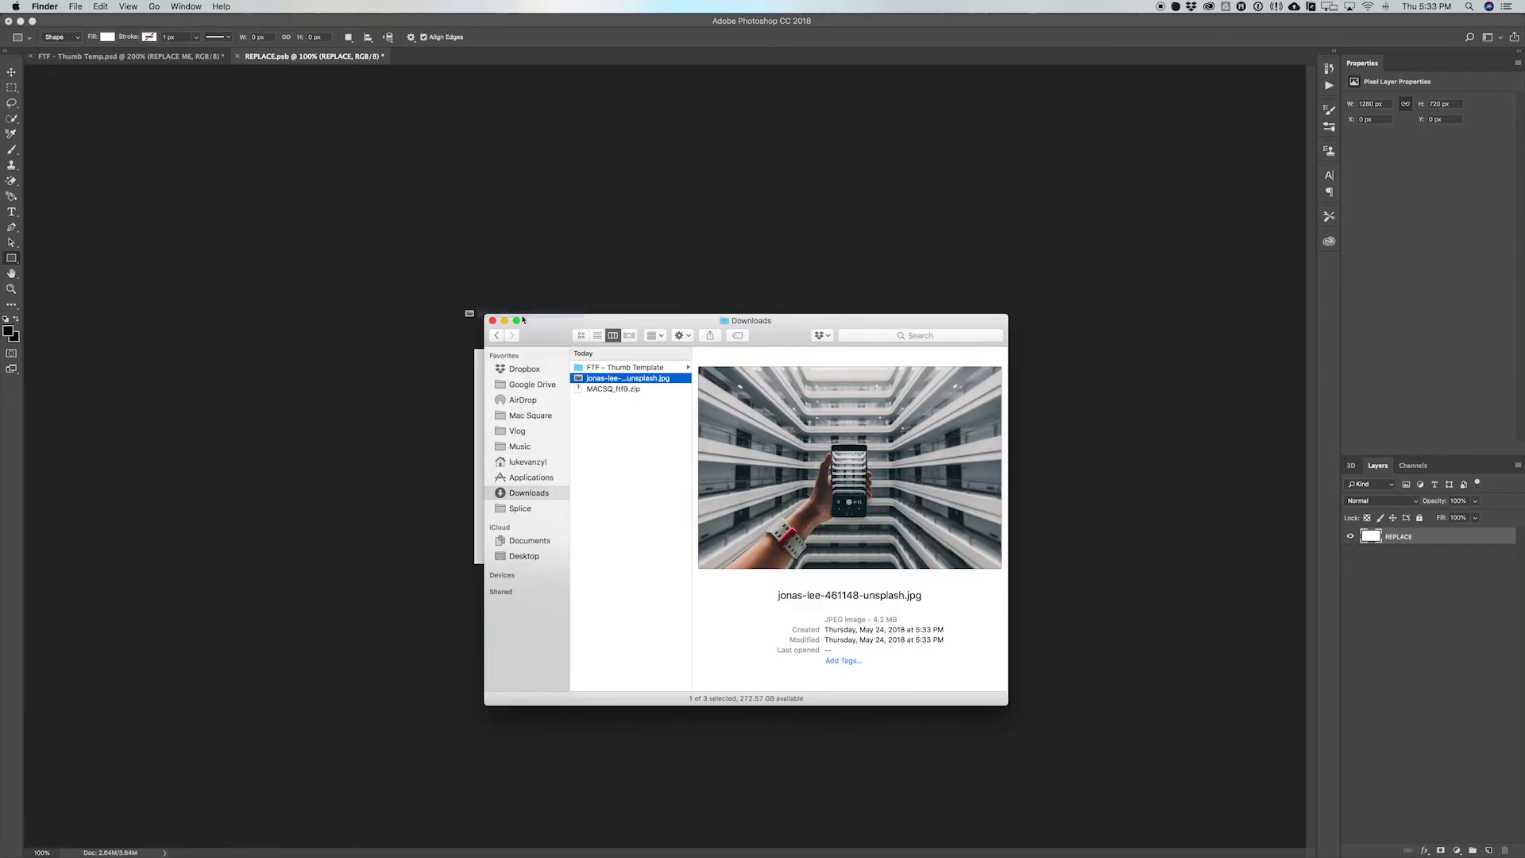
pyautogui.moveTo(580, 353); pyautogui.dragTo(476, 296)
pyautogui.moveTo(494, 347); pyautogui.dragTo(457, 317)
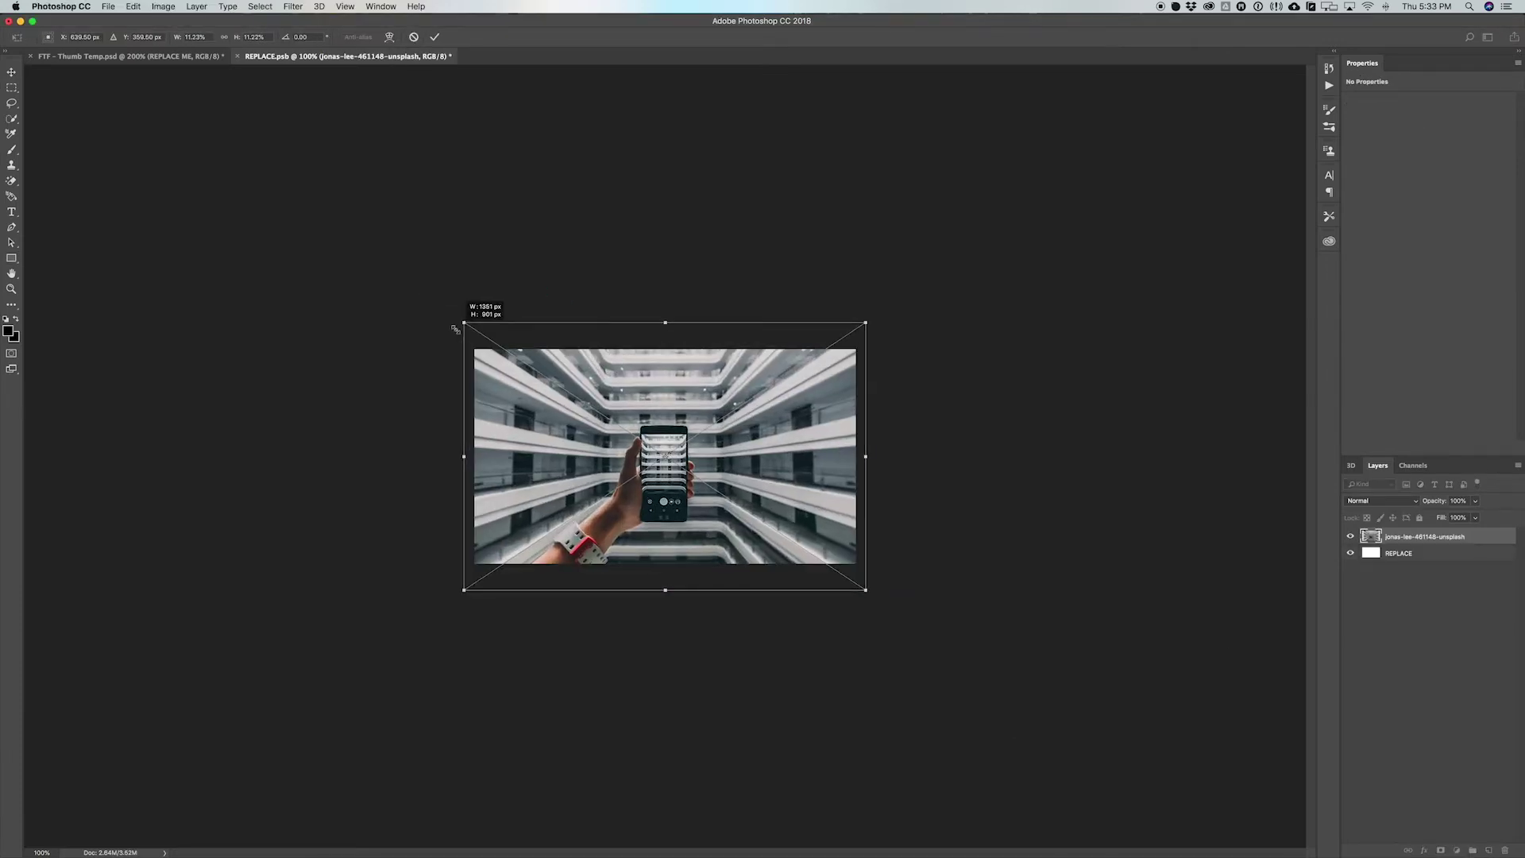
pyautogui.press('Return')
pyautogui.press('super+s')
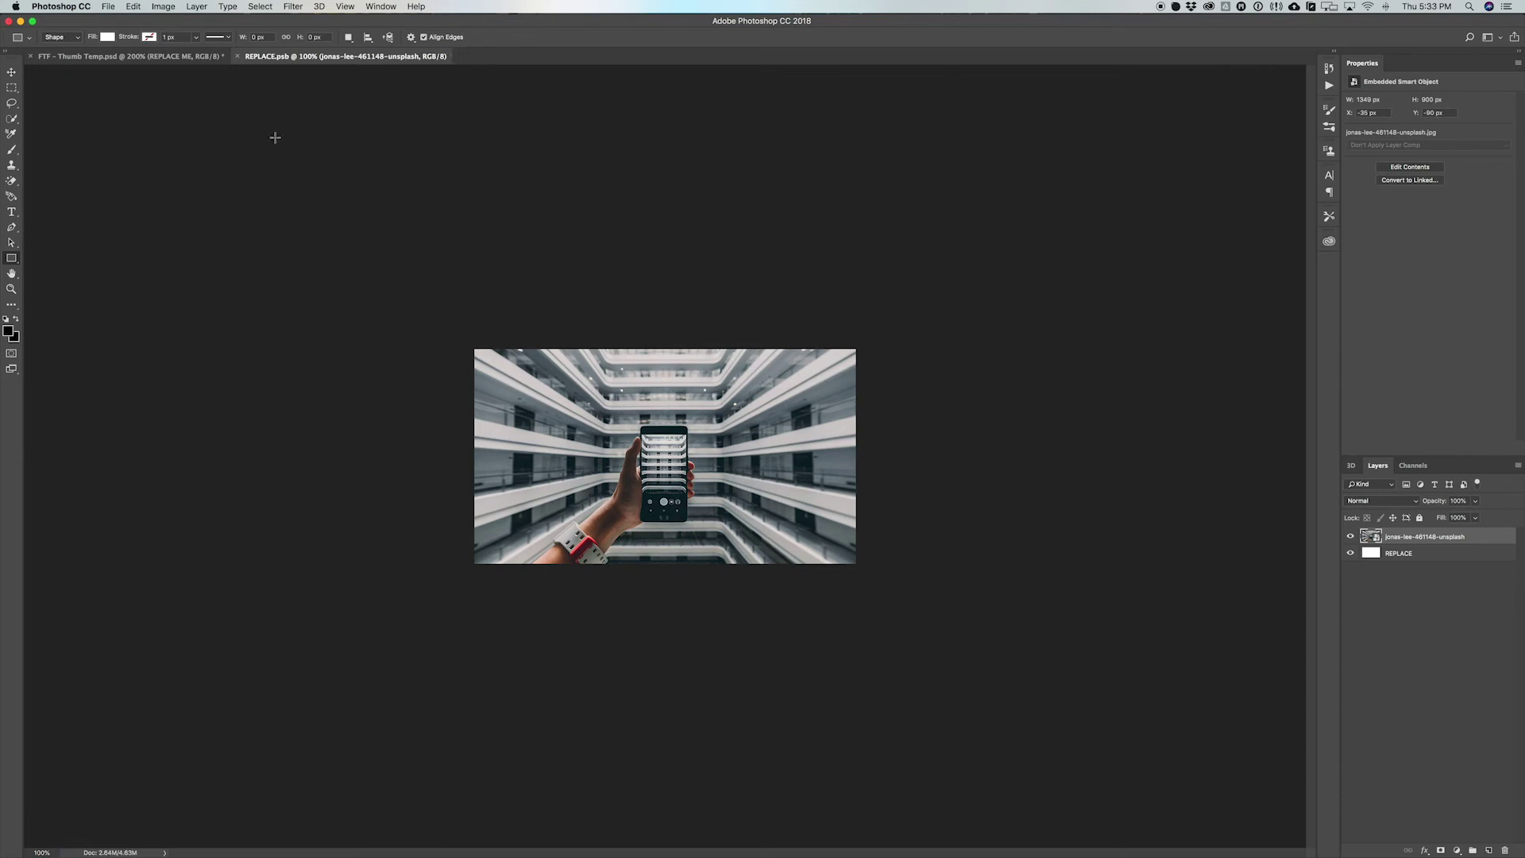
pyautogui.click(219, 56)
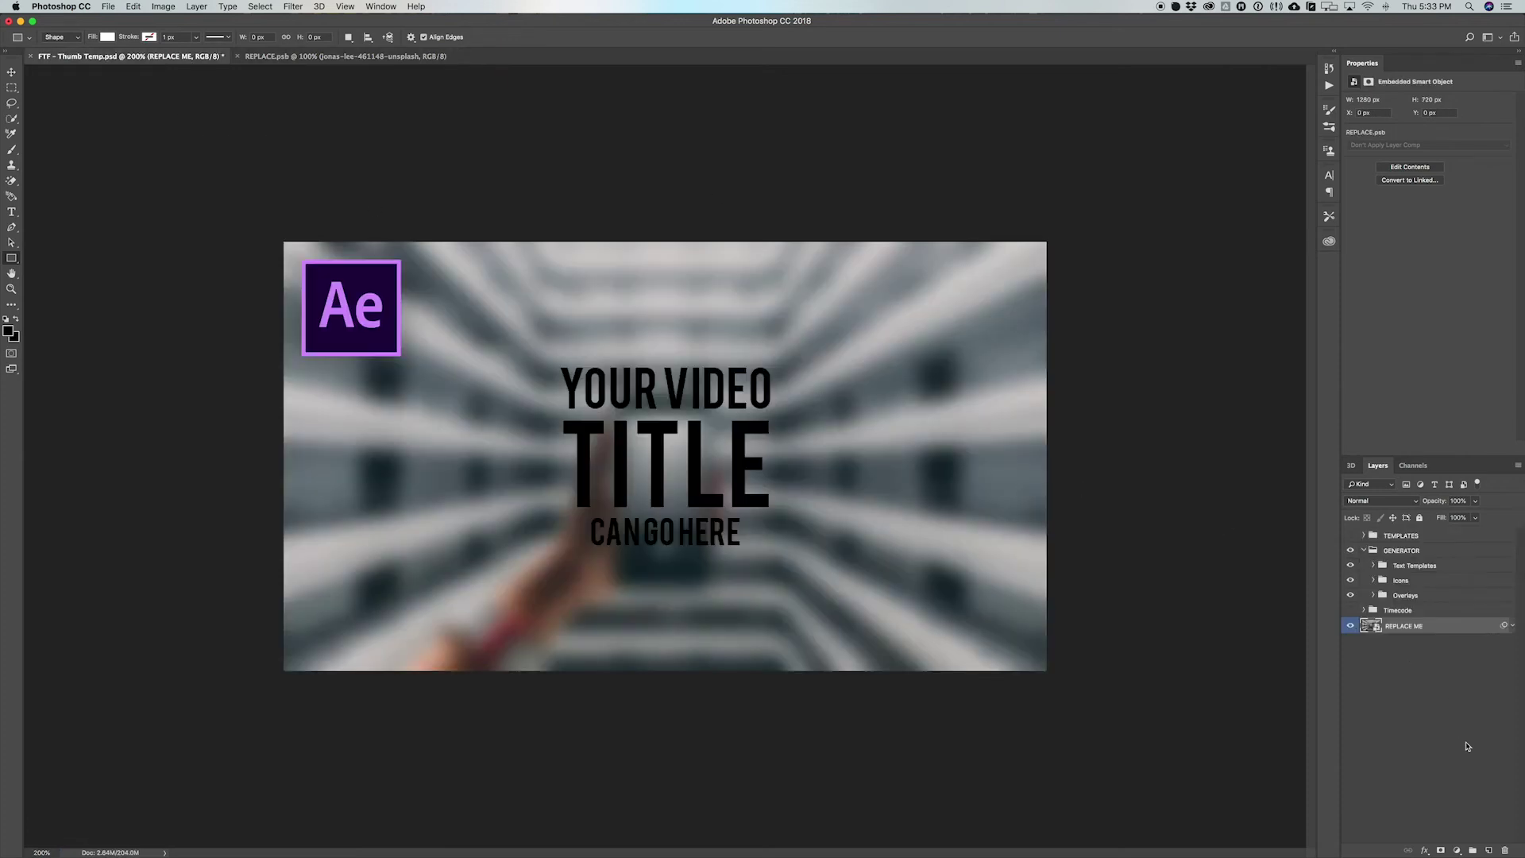
# Step: Toggle the Gaussian Blur on REPLACE ME off and back on, then expand Overlays
pyautogui.click(1512, 625)
pyautogui.click(1376, 640)
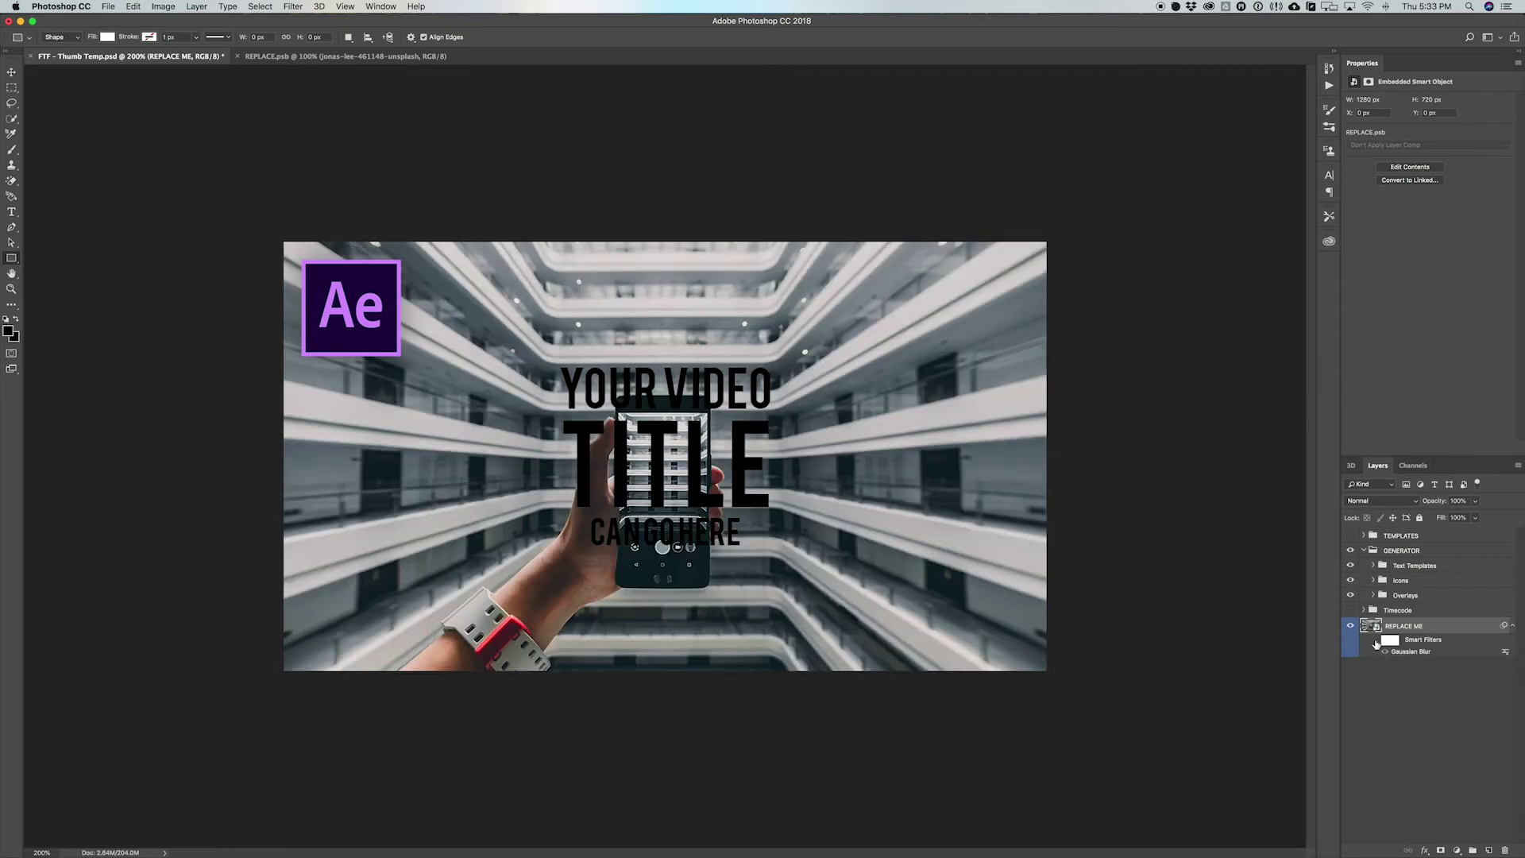
pyautogui.click(1376, 641)
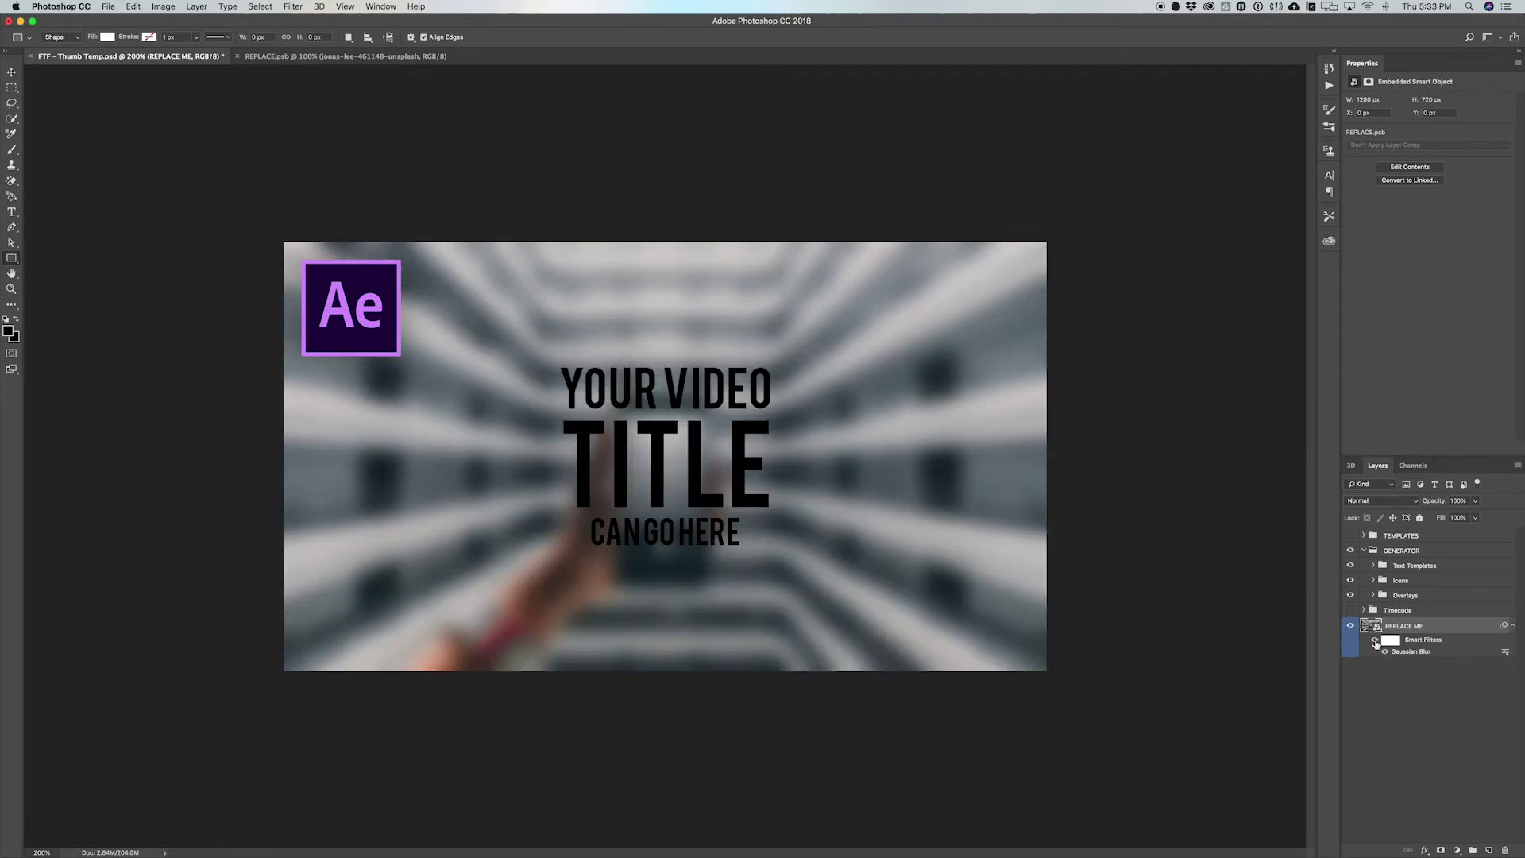
pyautogui.click(1373, 596)
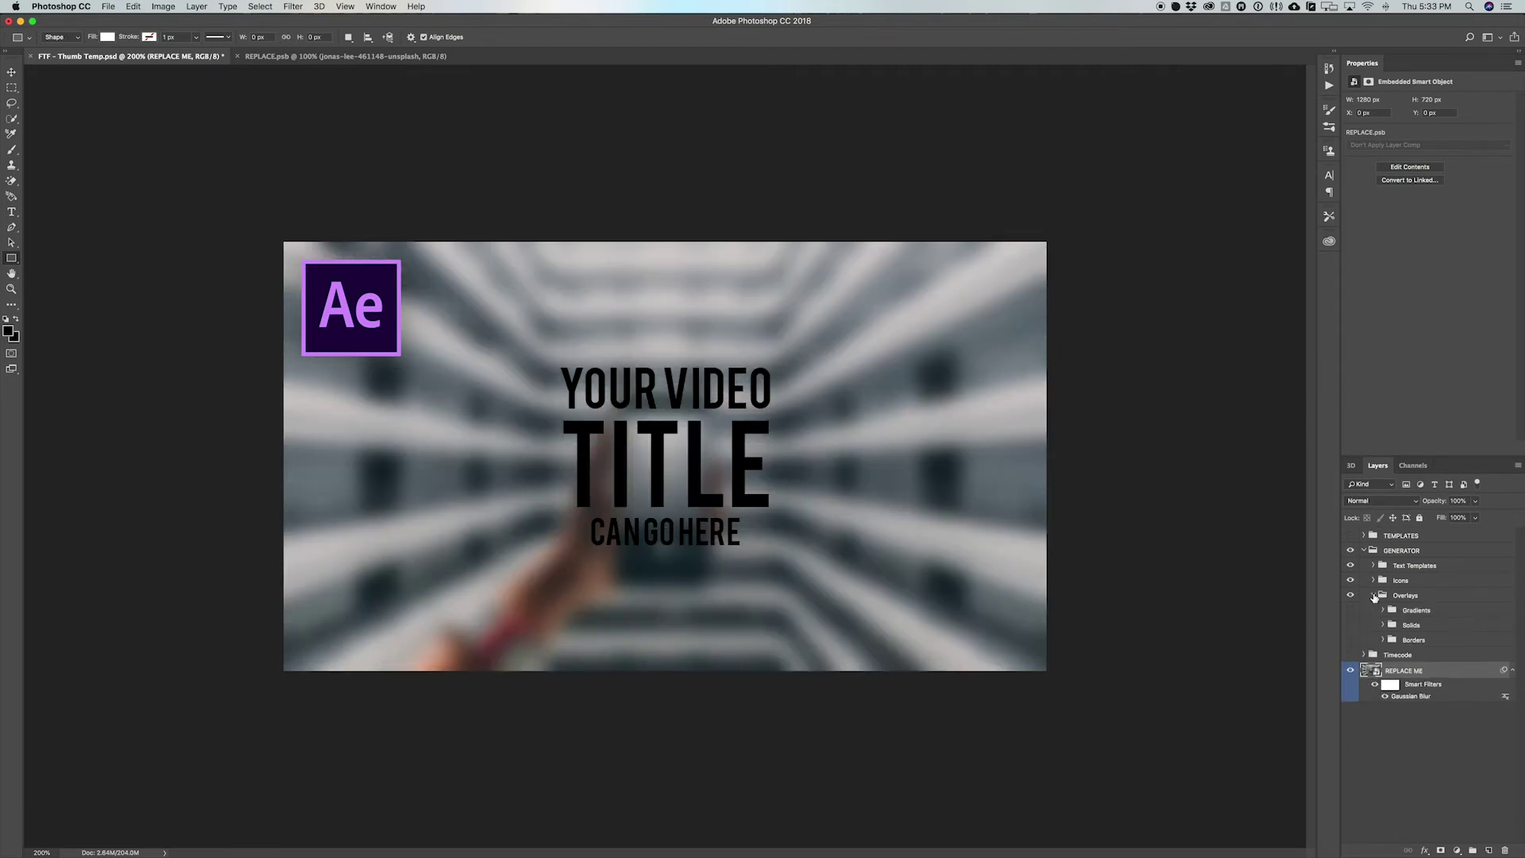
# Step: Turn on the Teal border and collapse the Overlays group
pyautogui.click(1381, 640)
pyautogui.click(1351, 673)
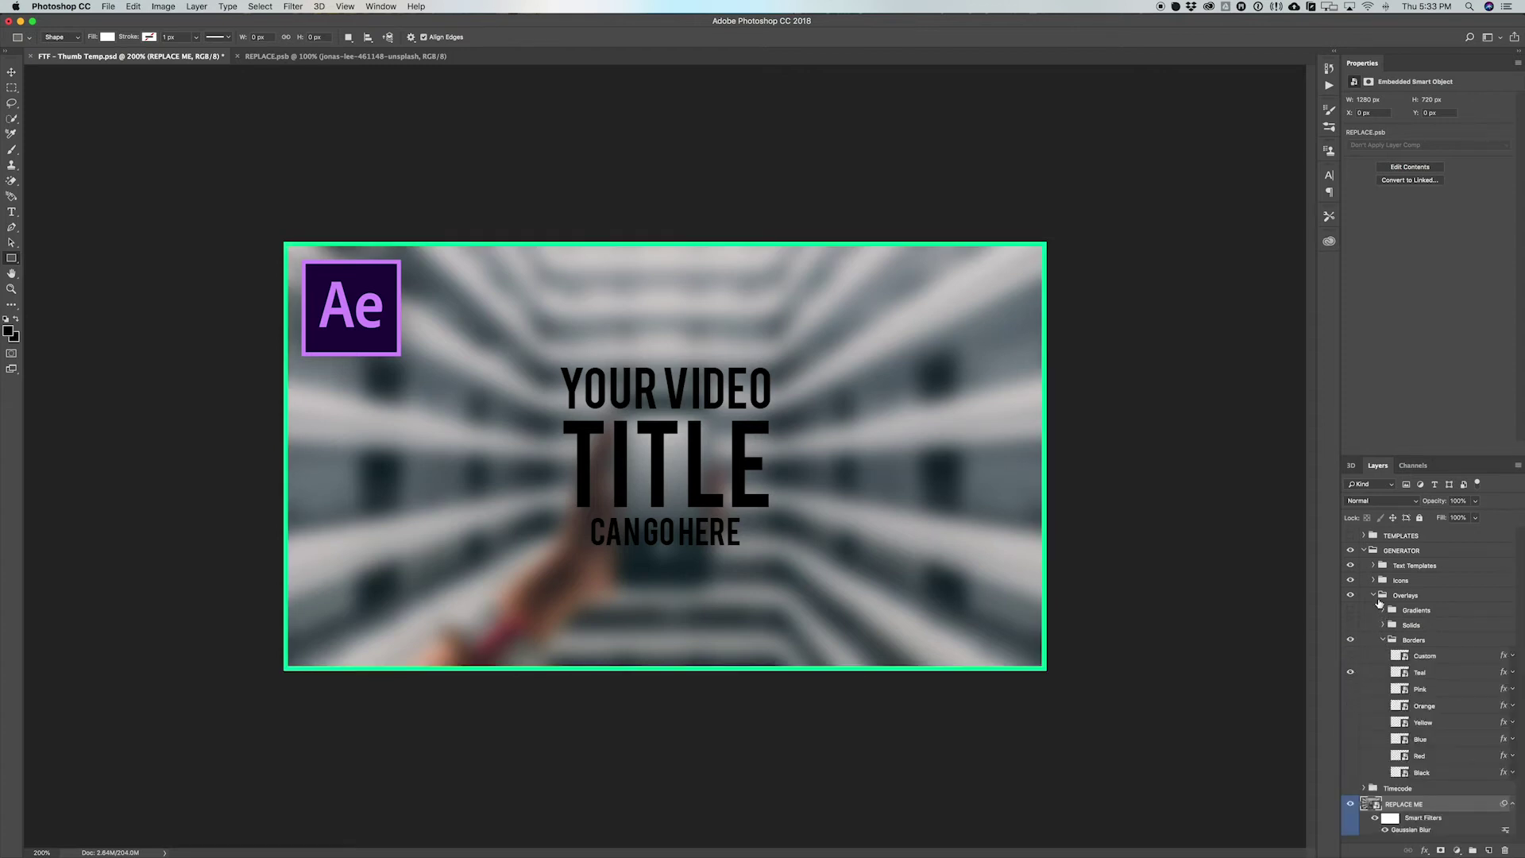
pyautogui.click(1374, 595)
# Step: Swap the Ae application icon for the Balloon icon from the Misc icons
pyautogui.click(1373, 582)
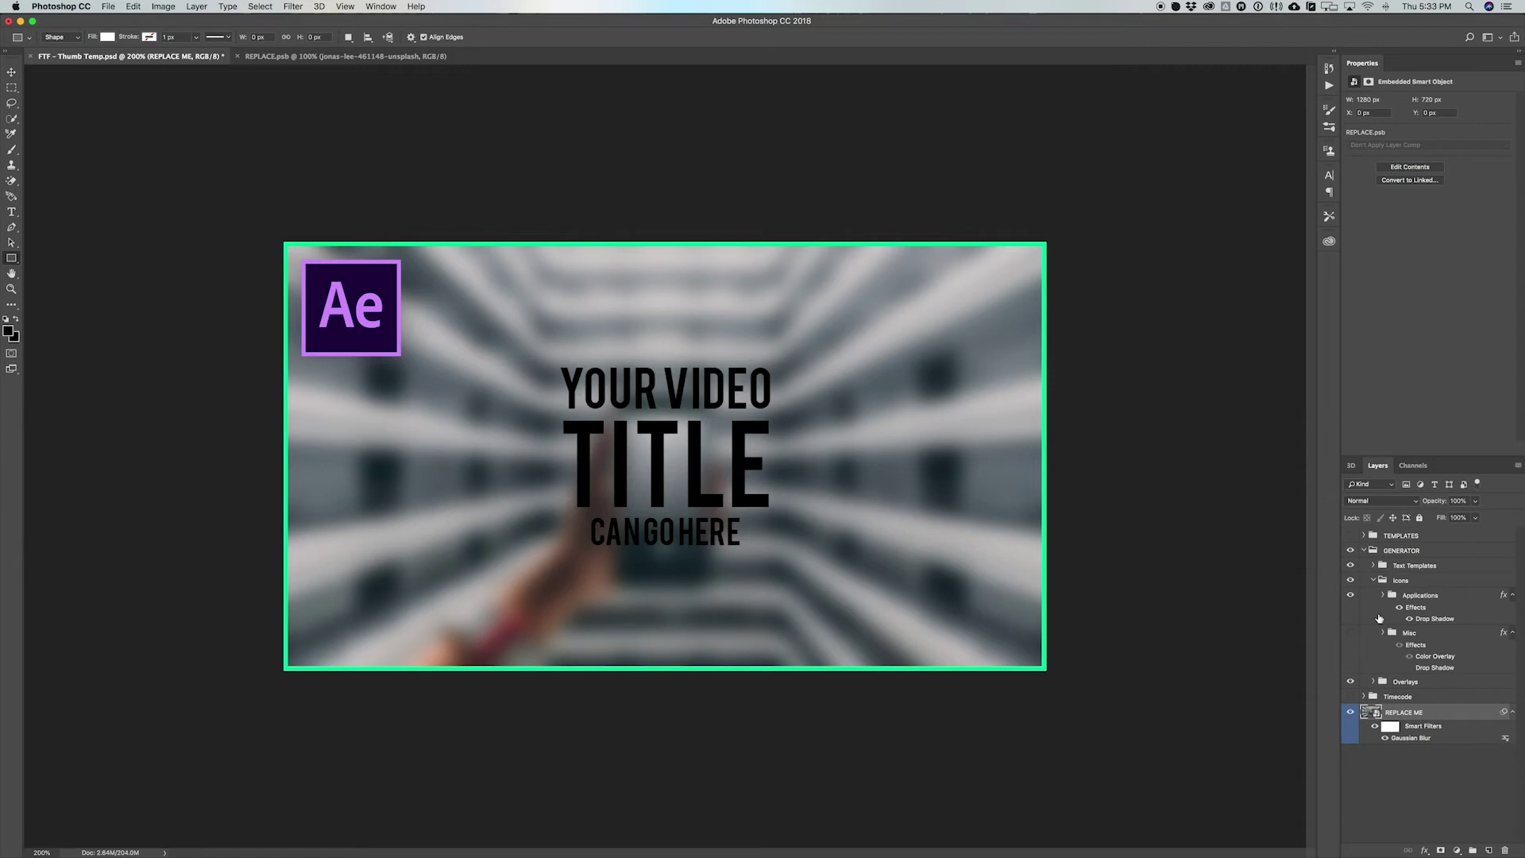
pyautogui.click(1350, 595)
pyautogui.click(1382, 633)
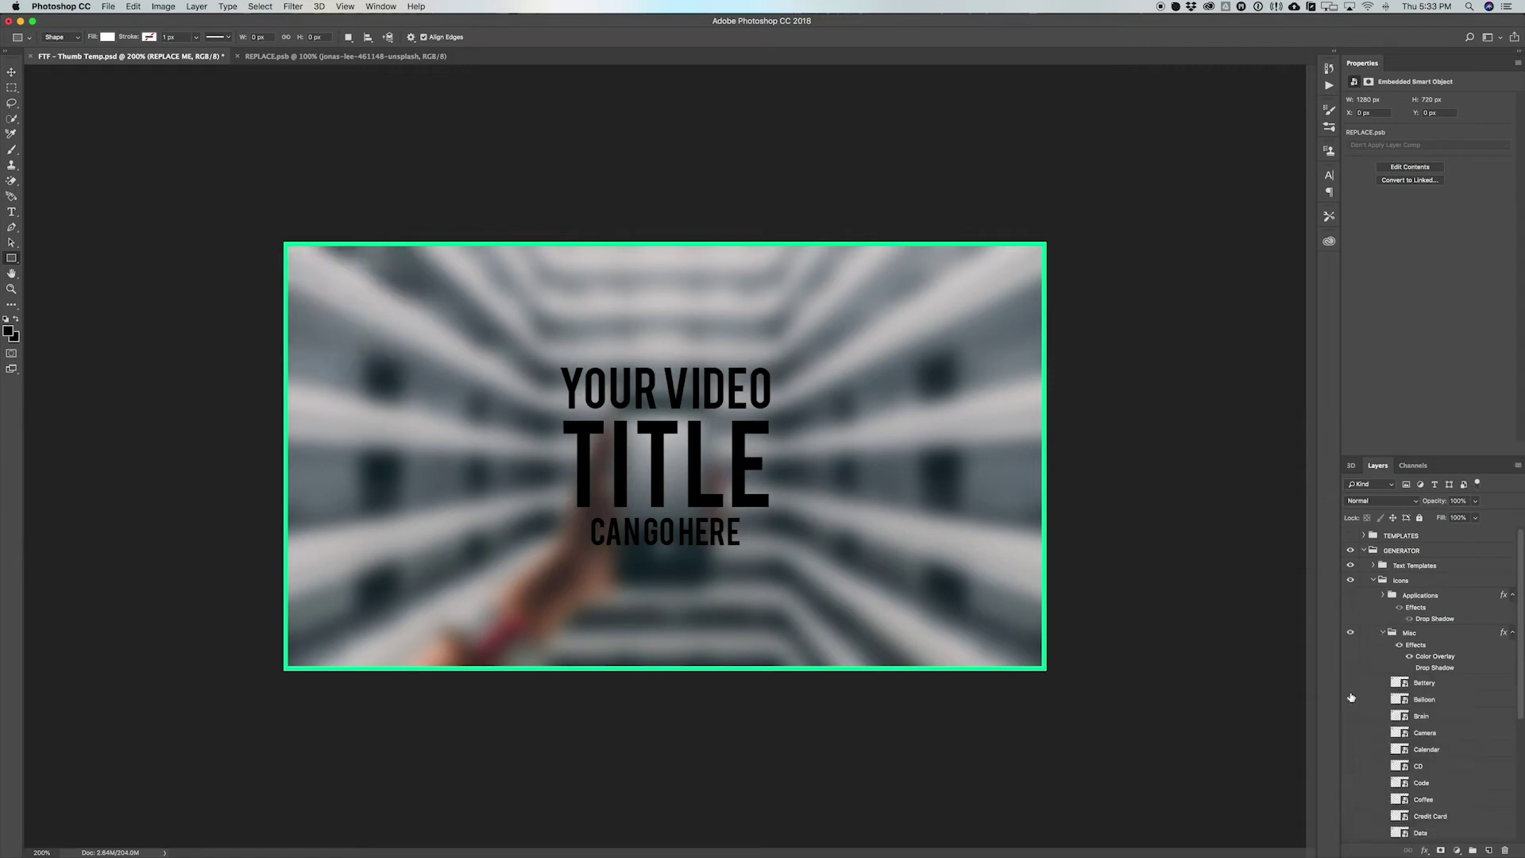
pyautogui.click(1350, 699)
pyautogui.click(1373, 580)
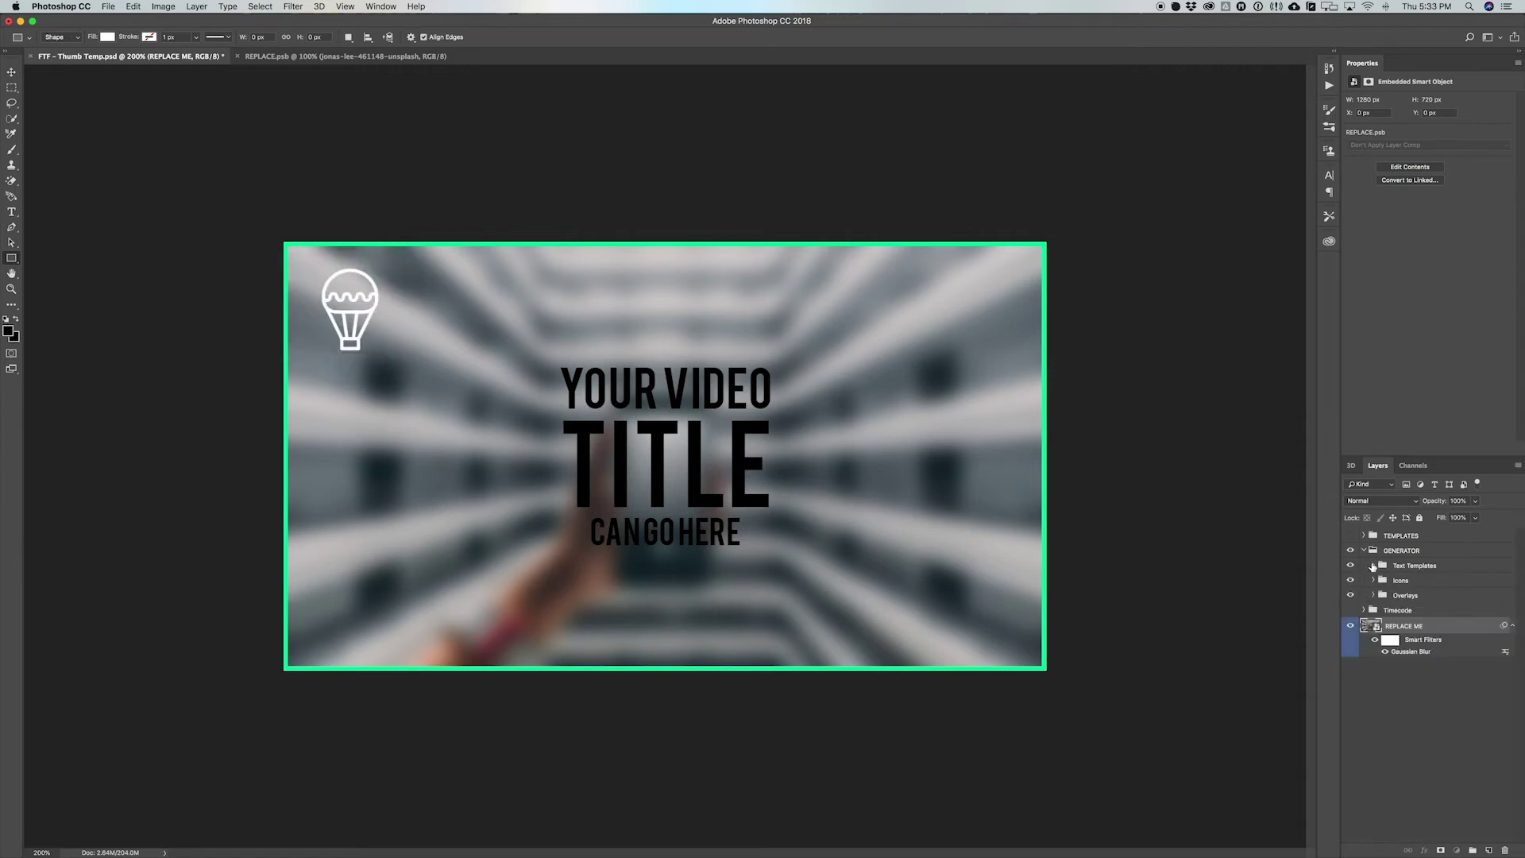
# Step: Expand Text Templates, hide the current title and preview then hide Layout 4
pyautogui.click(1372, 566)
pyautogui.click(1351, 580)
pyautogui.click(1348, 625)
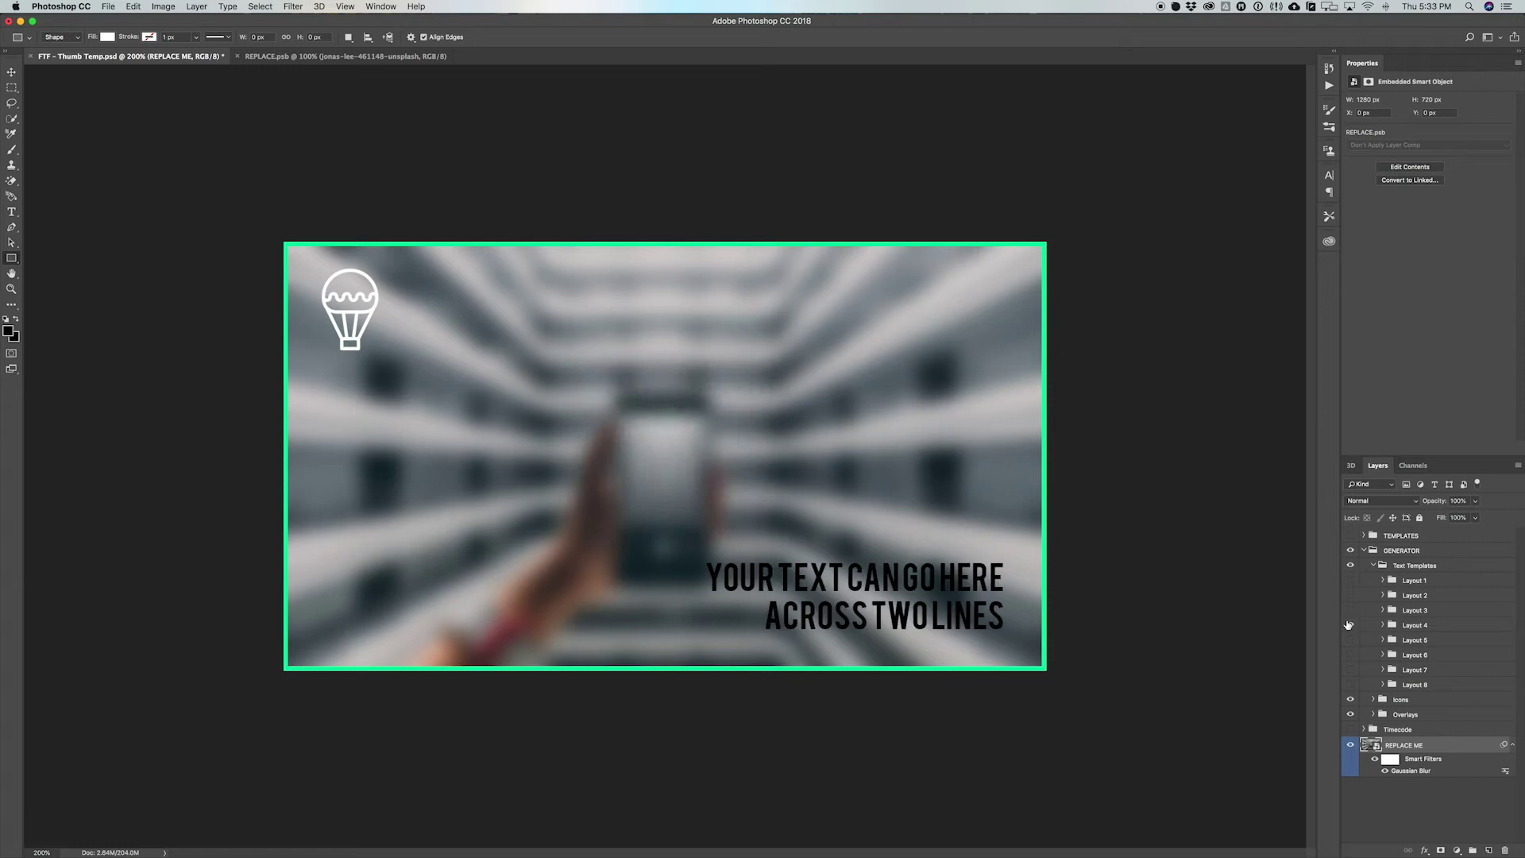
pyautogui.click(1348, 625)
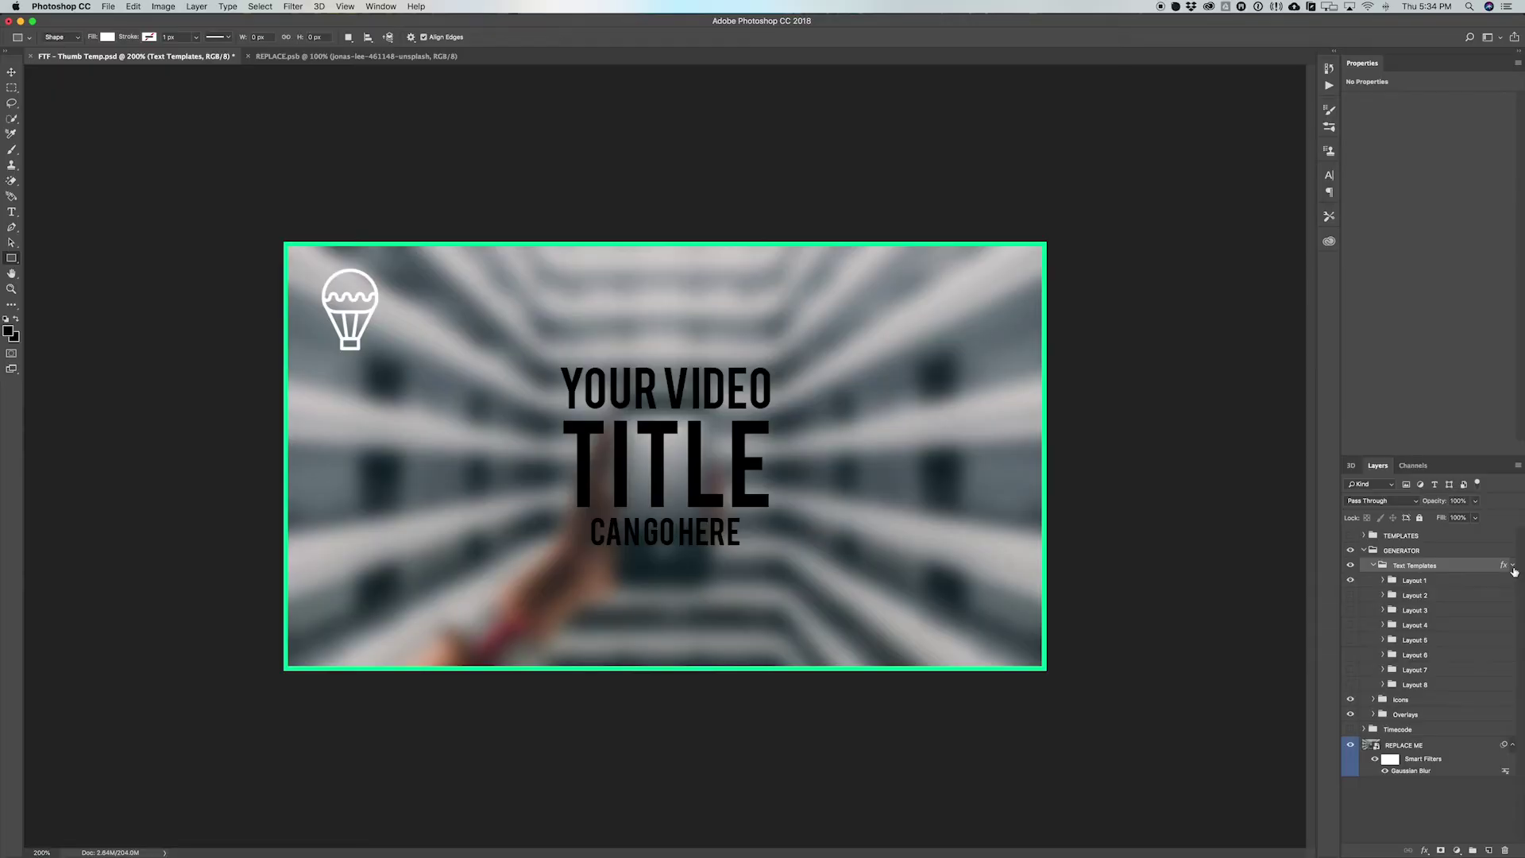
# Step: Enable the Text Templates Color Overlay so the title text turns white
pyautogui.click(1512, 567)
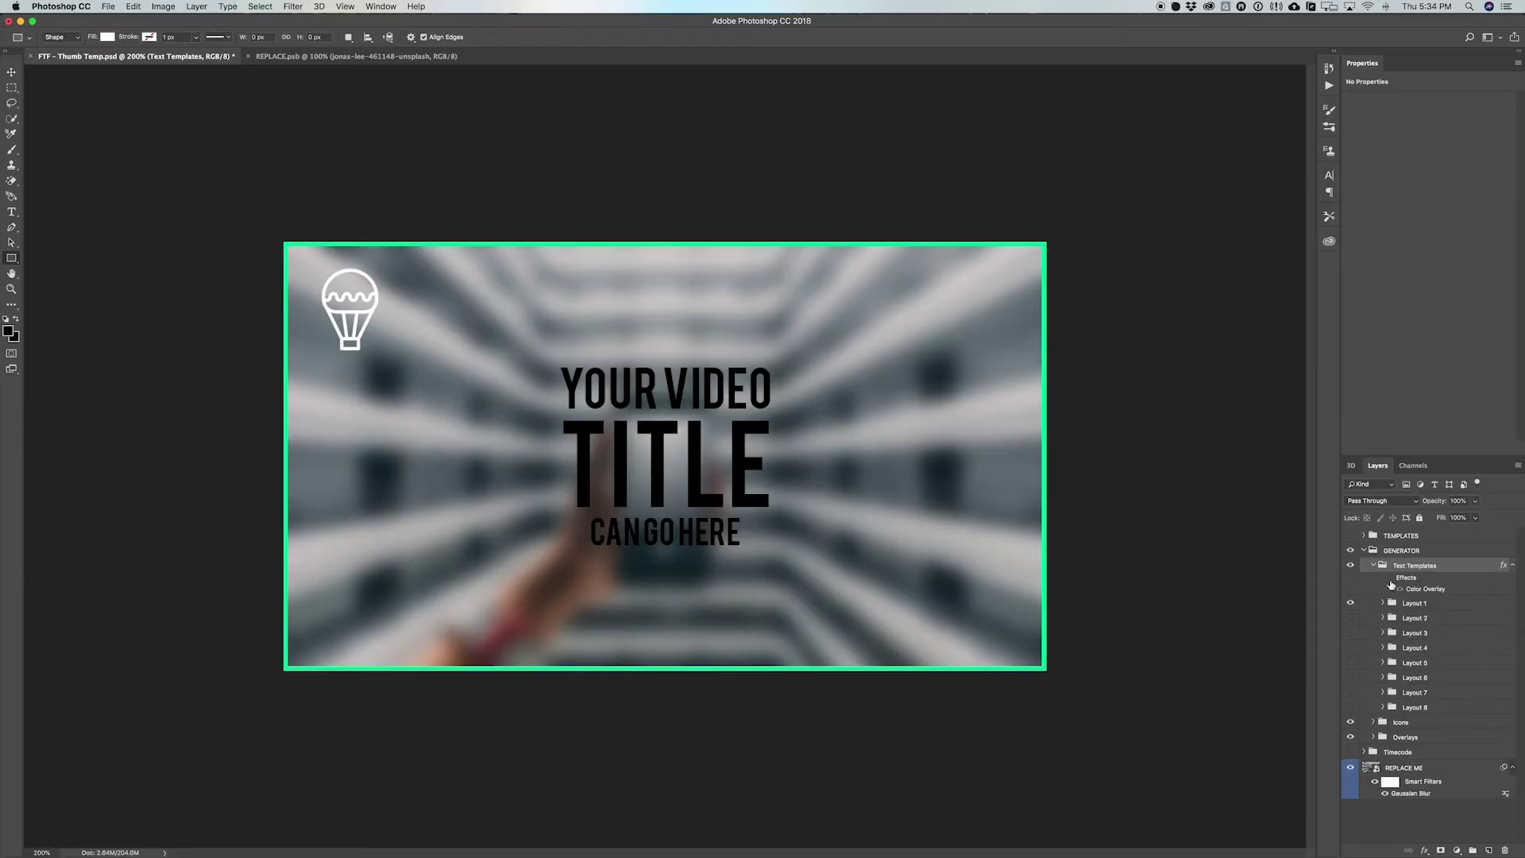
pyautogui.click(1390, 579)
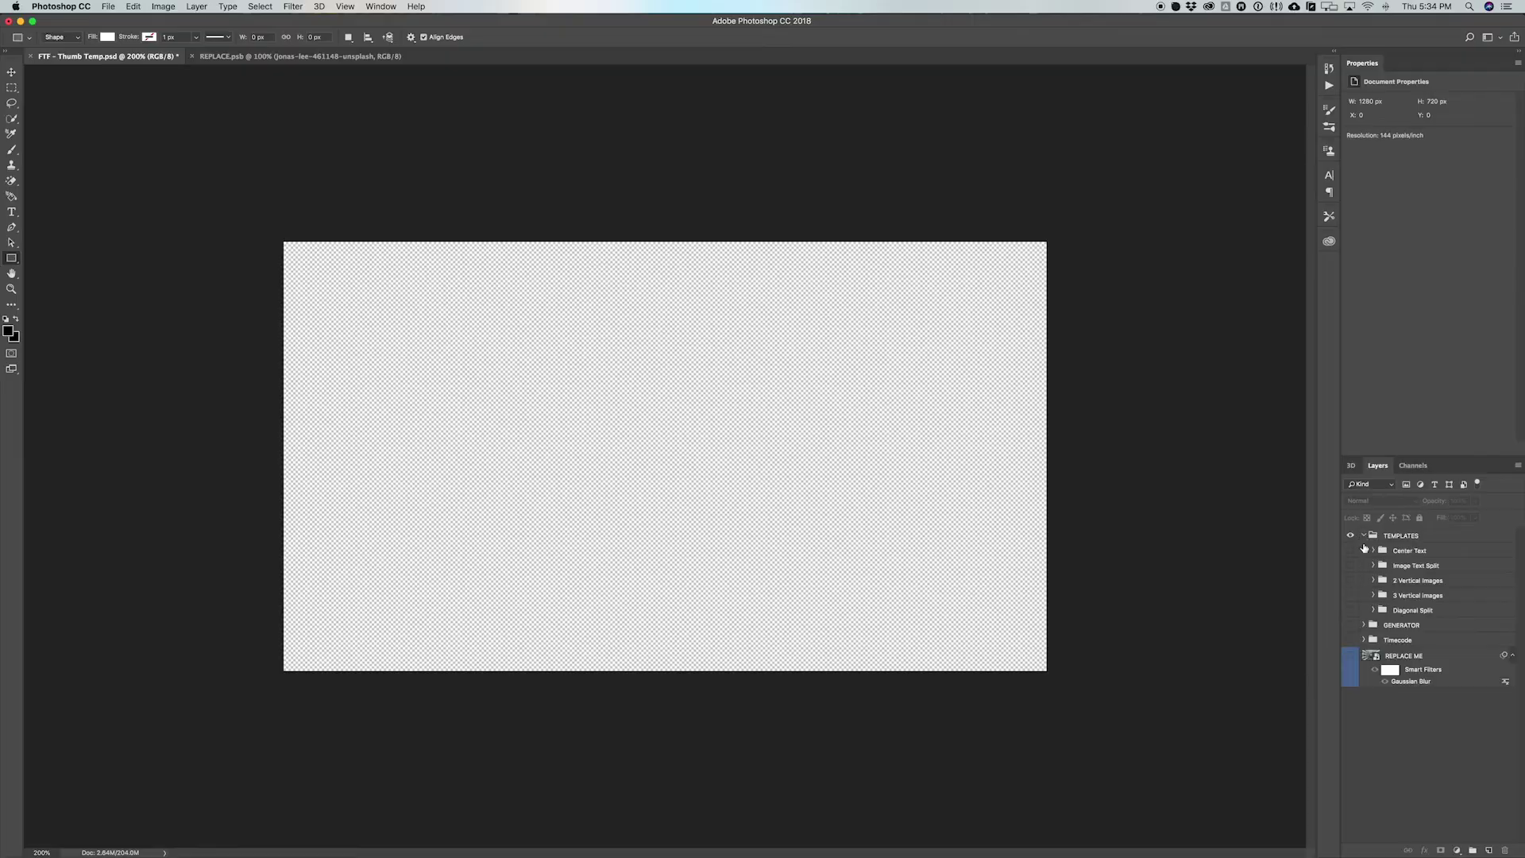
pyautogui.click(1351, 550)
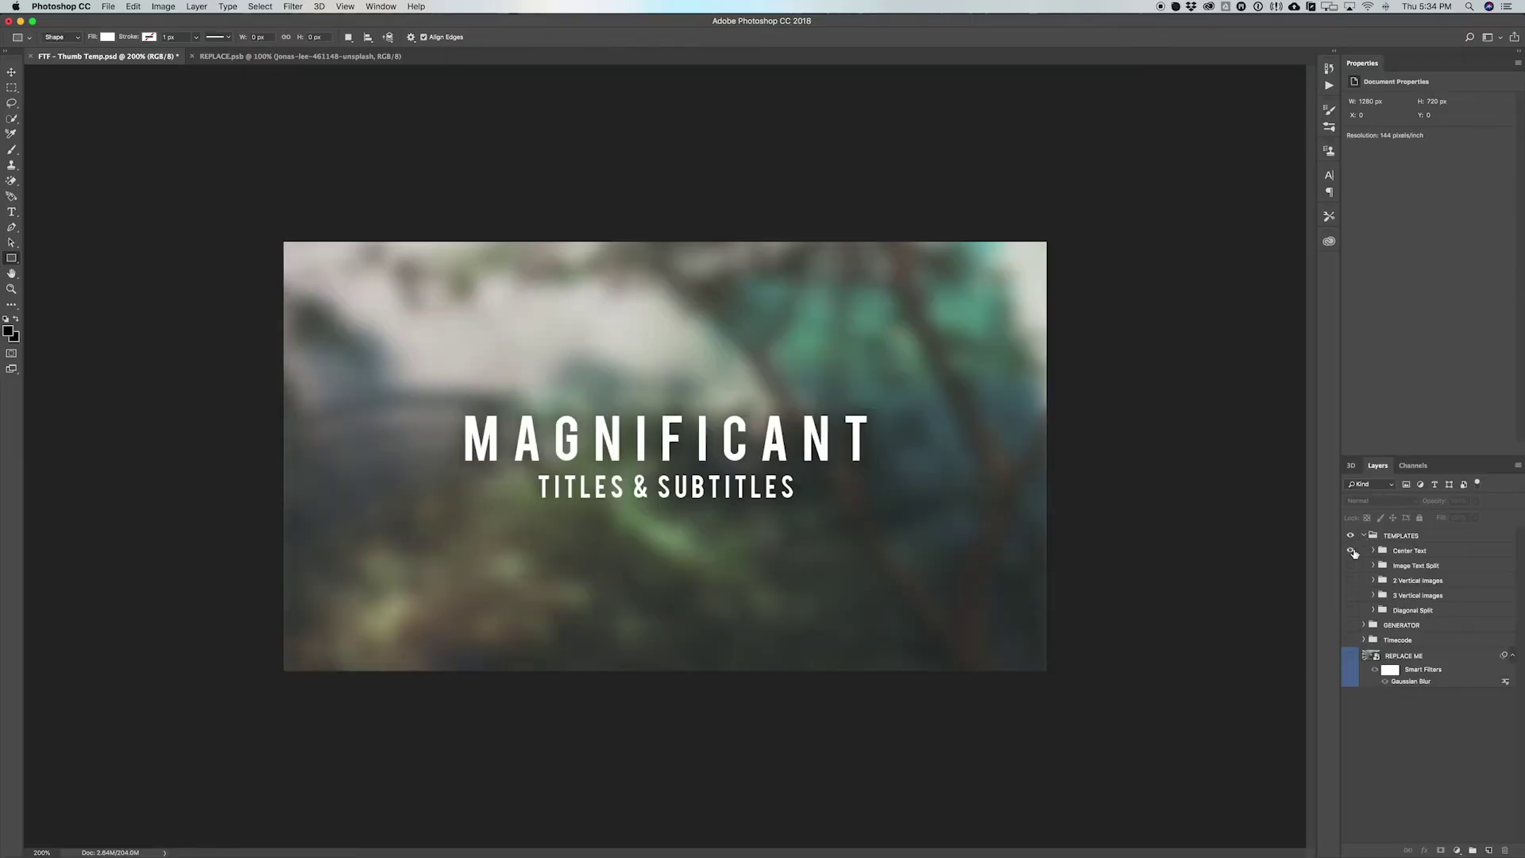
pyautogui.click(1373, 550)
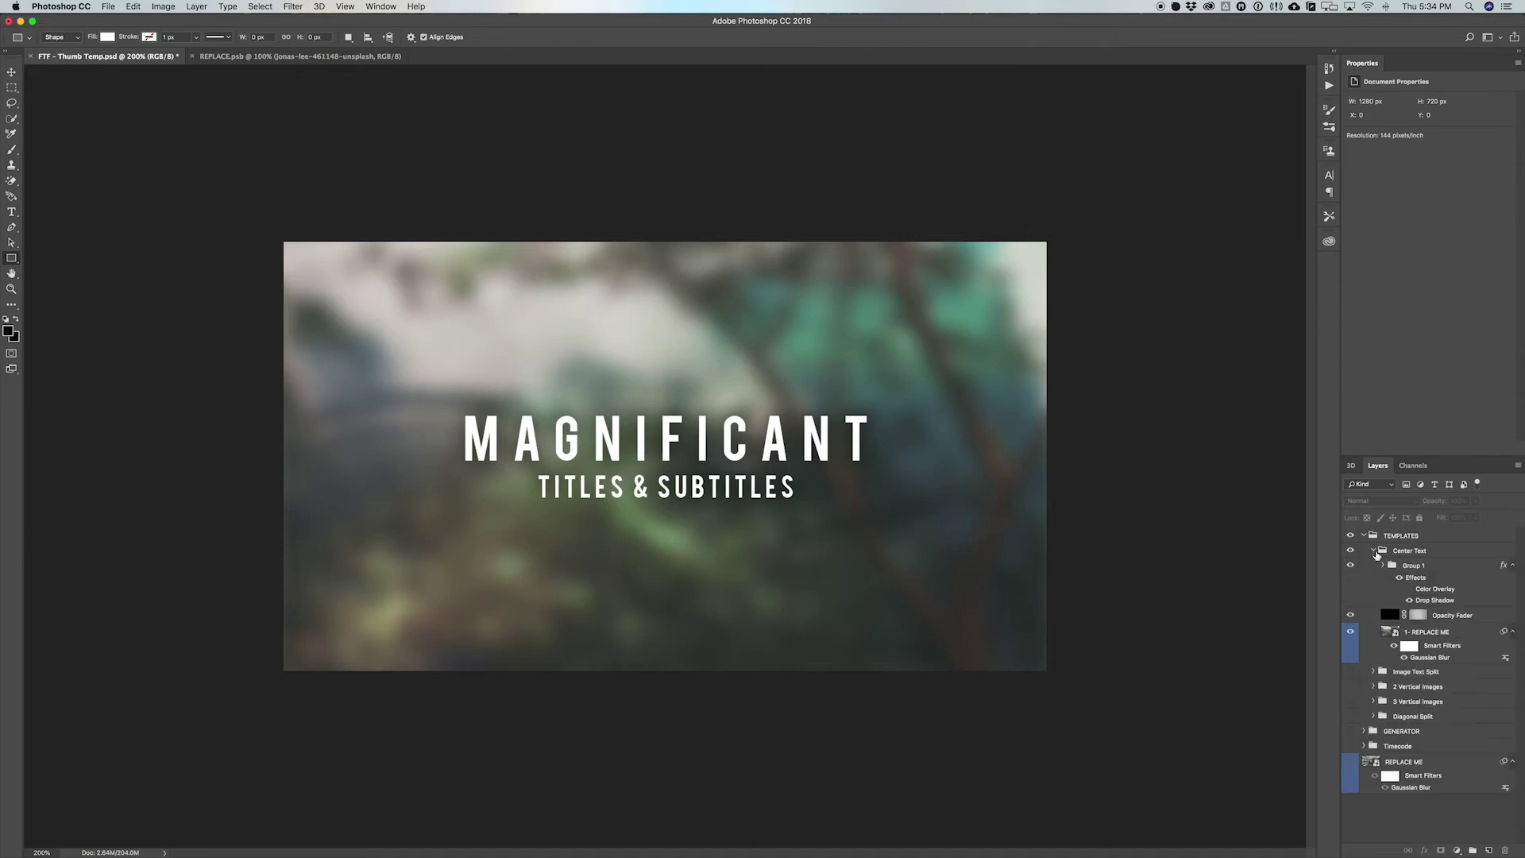
pyautogui.click(1394, 647)
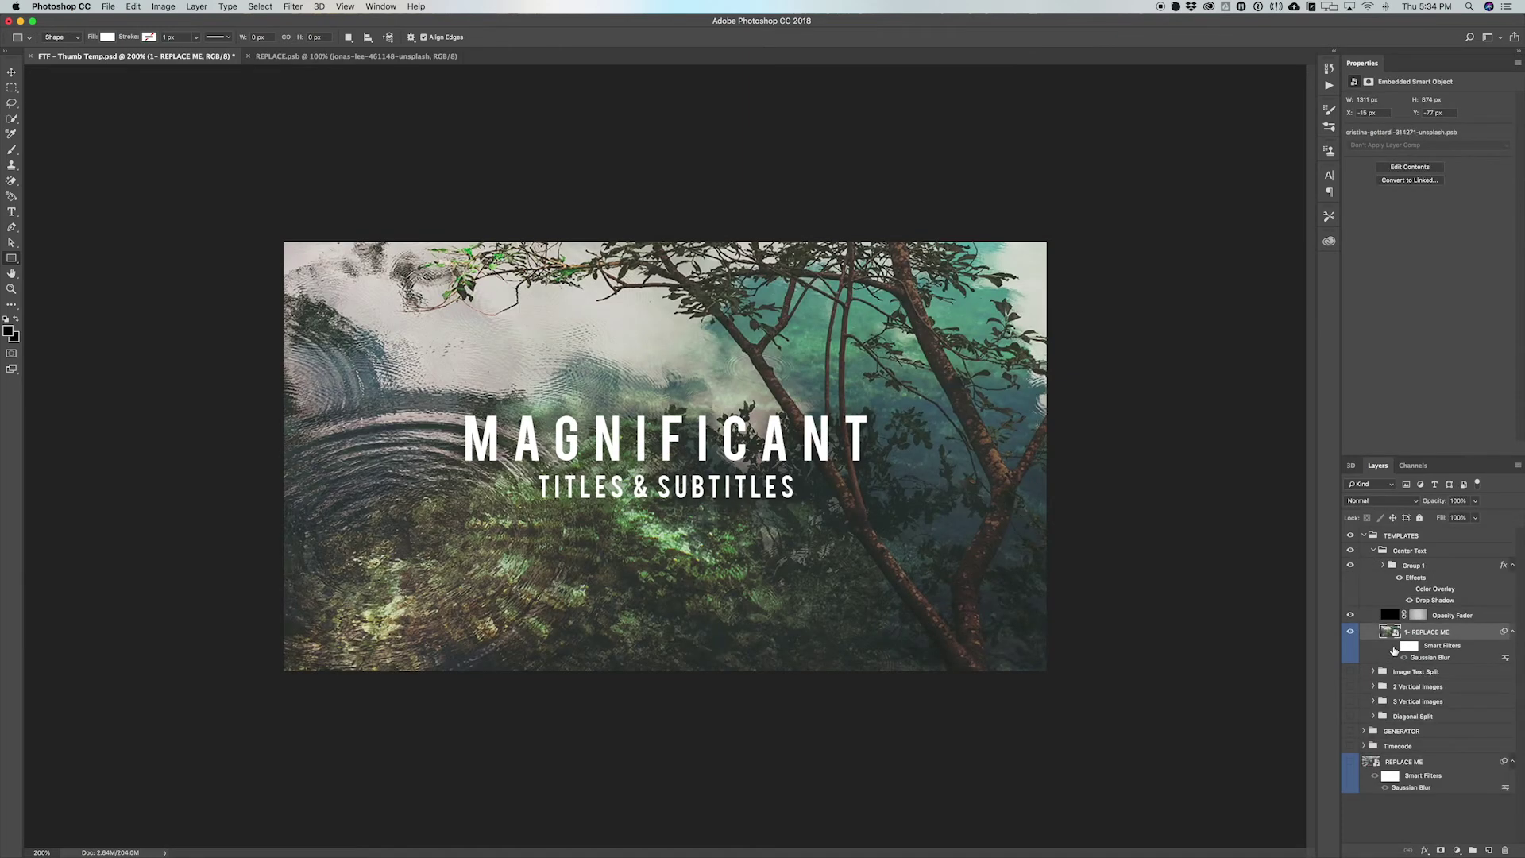
pyautogui.click(1393, 645)
pyautogui.click(1350, 616)
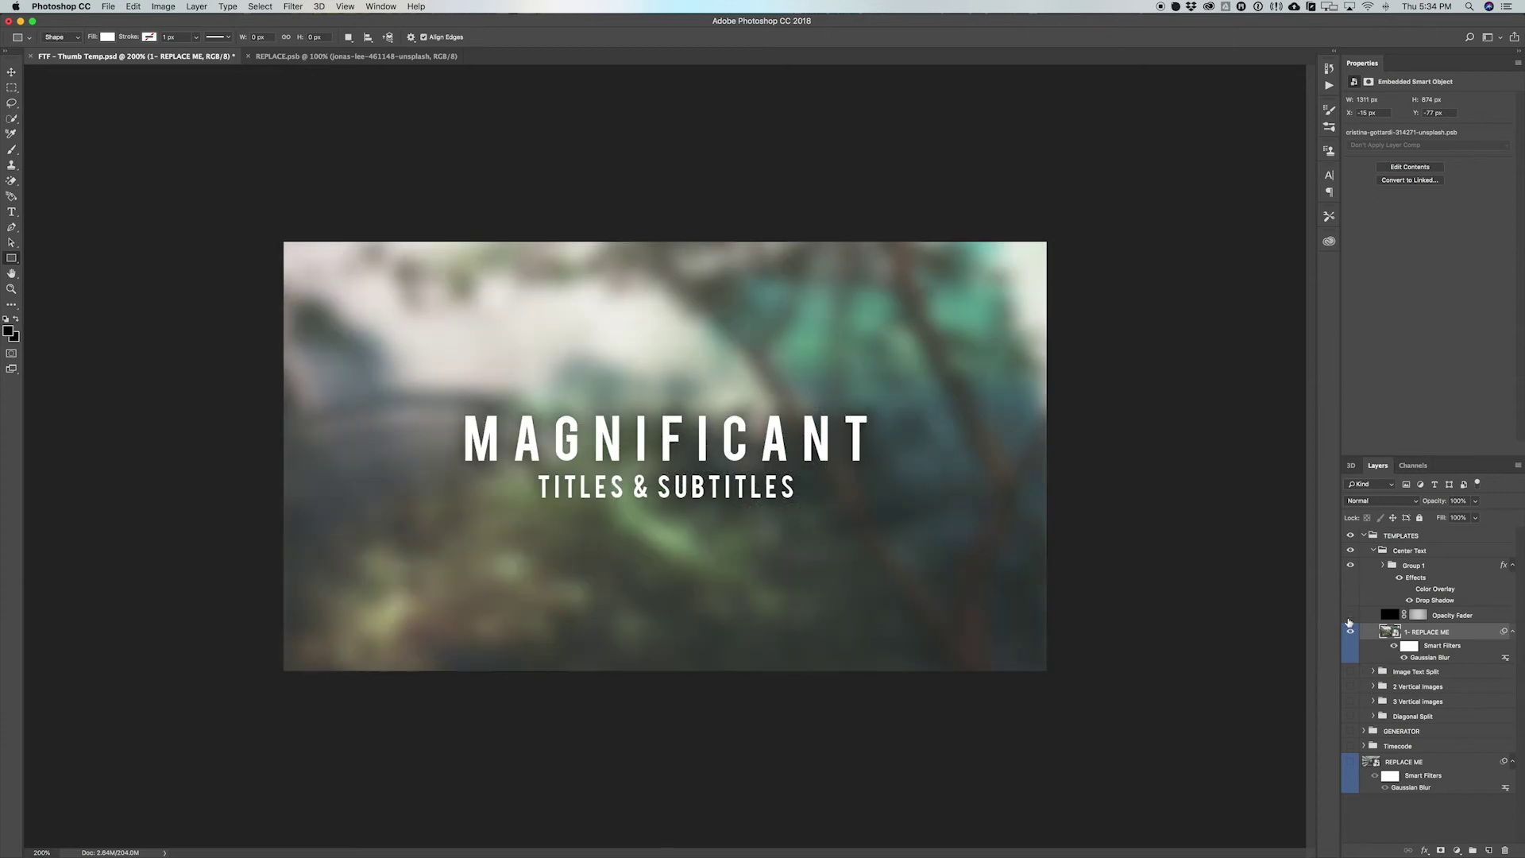
pyautogui.click(1350, 615)
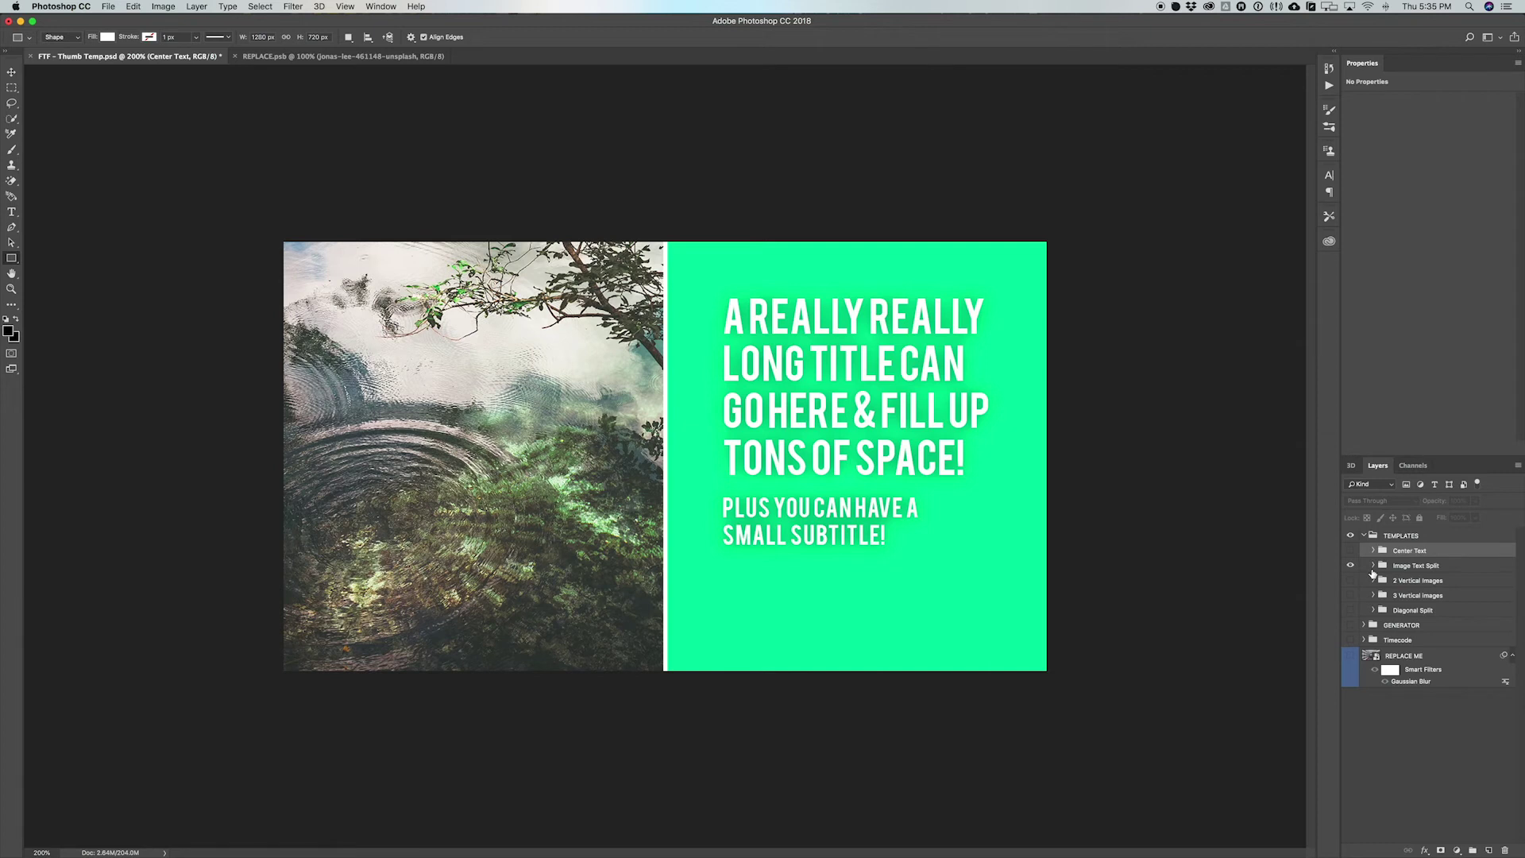
pyautogui.click(1373, 566)
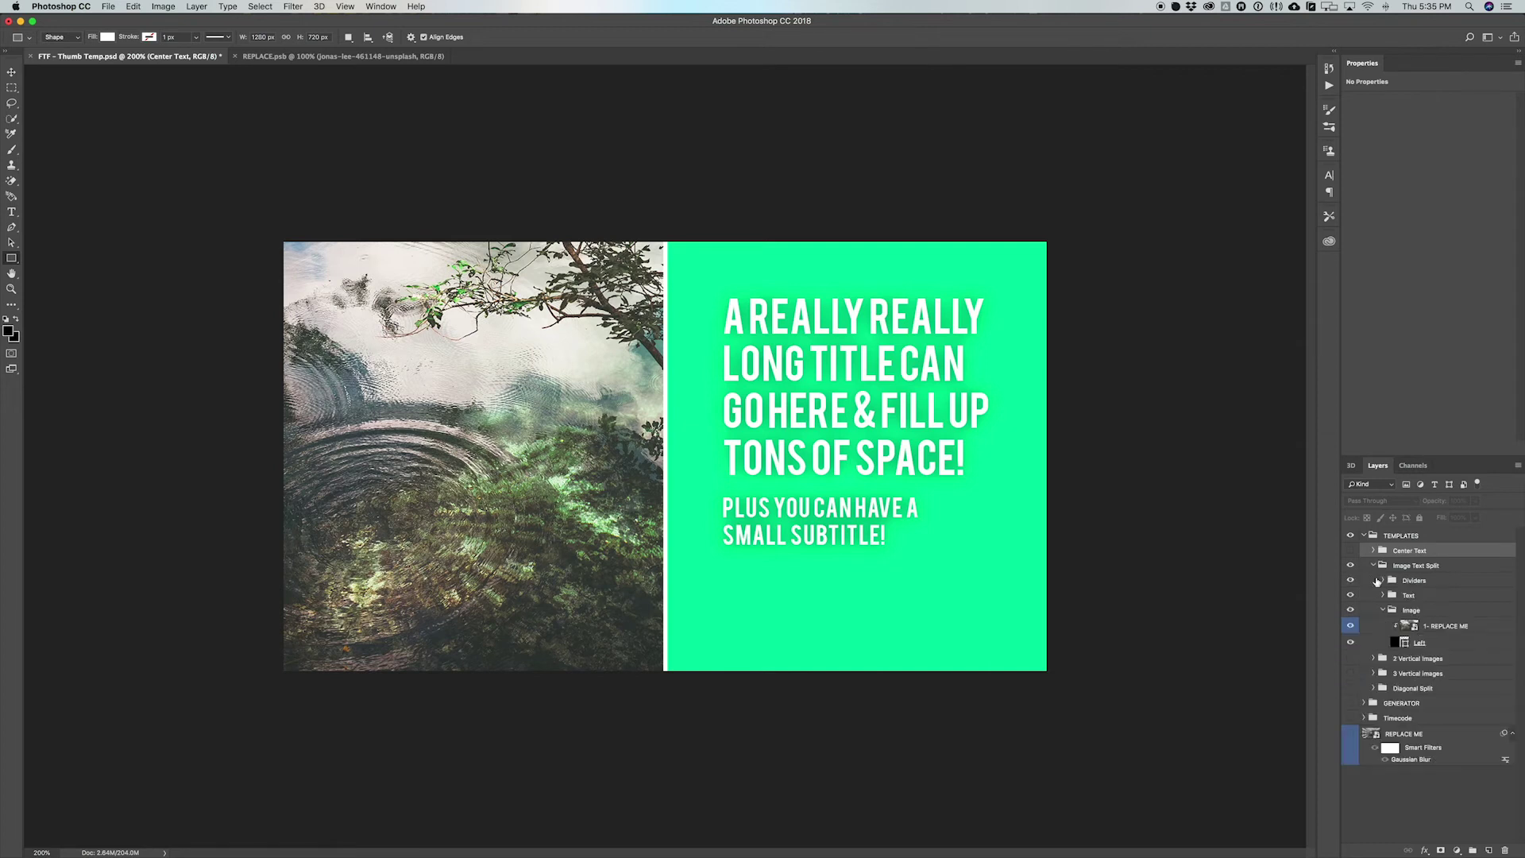
pyautogui.click(1383, 595)
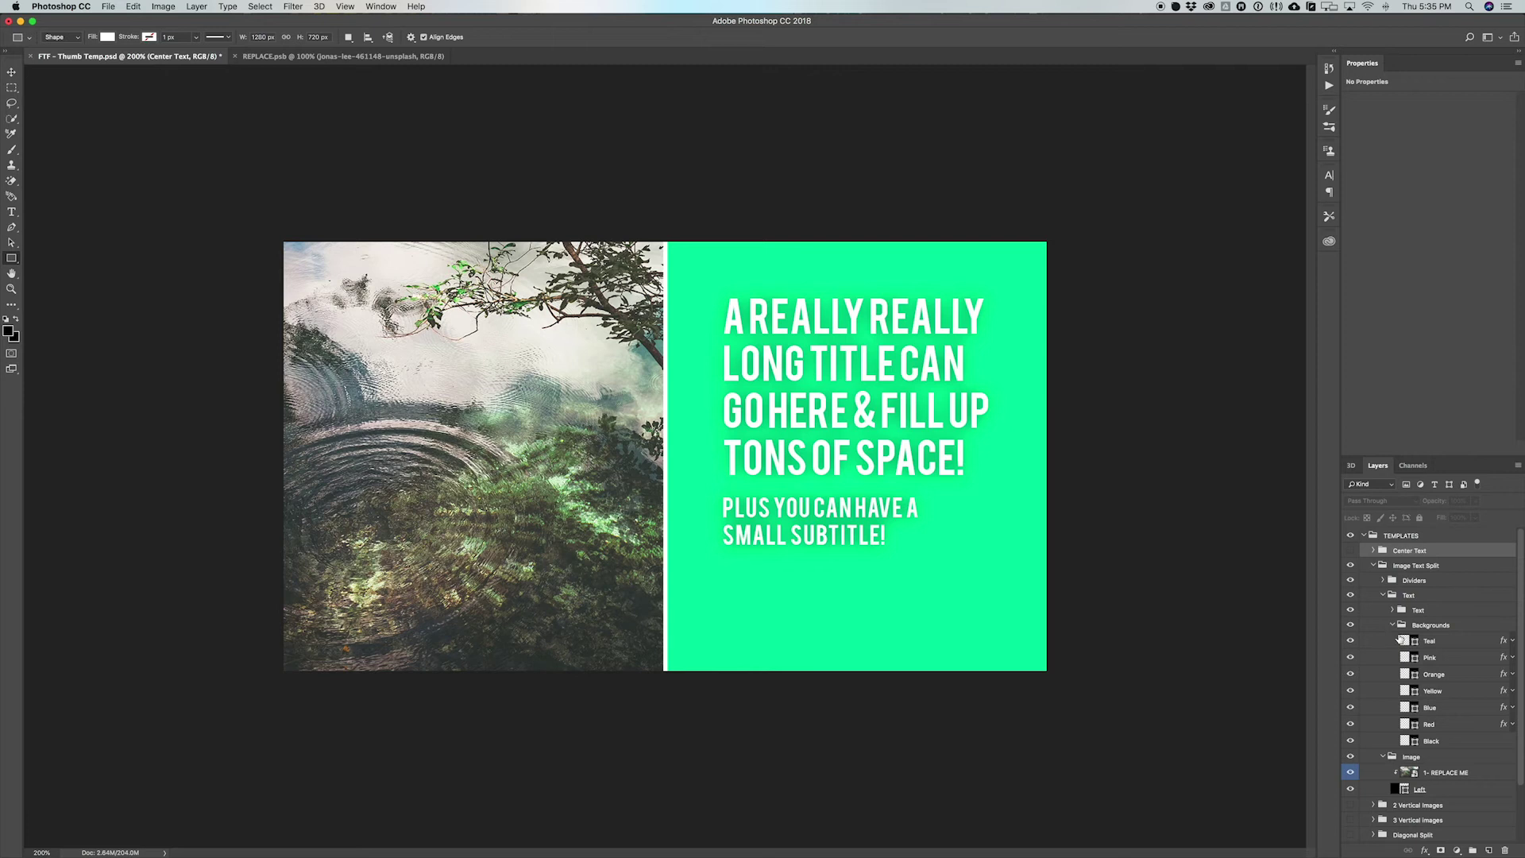
pyautogui.click(1392, 625)
pyautogui.click(1392, 610)
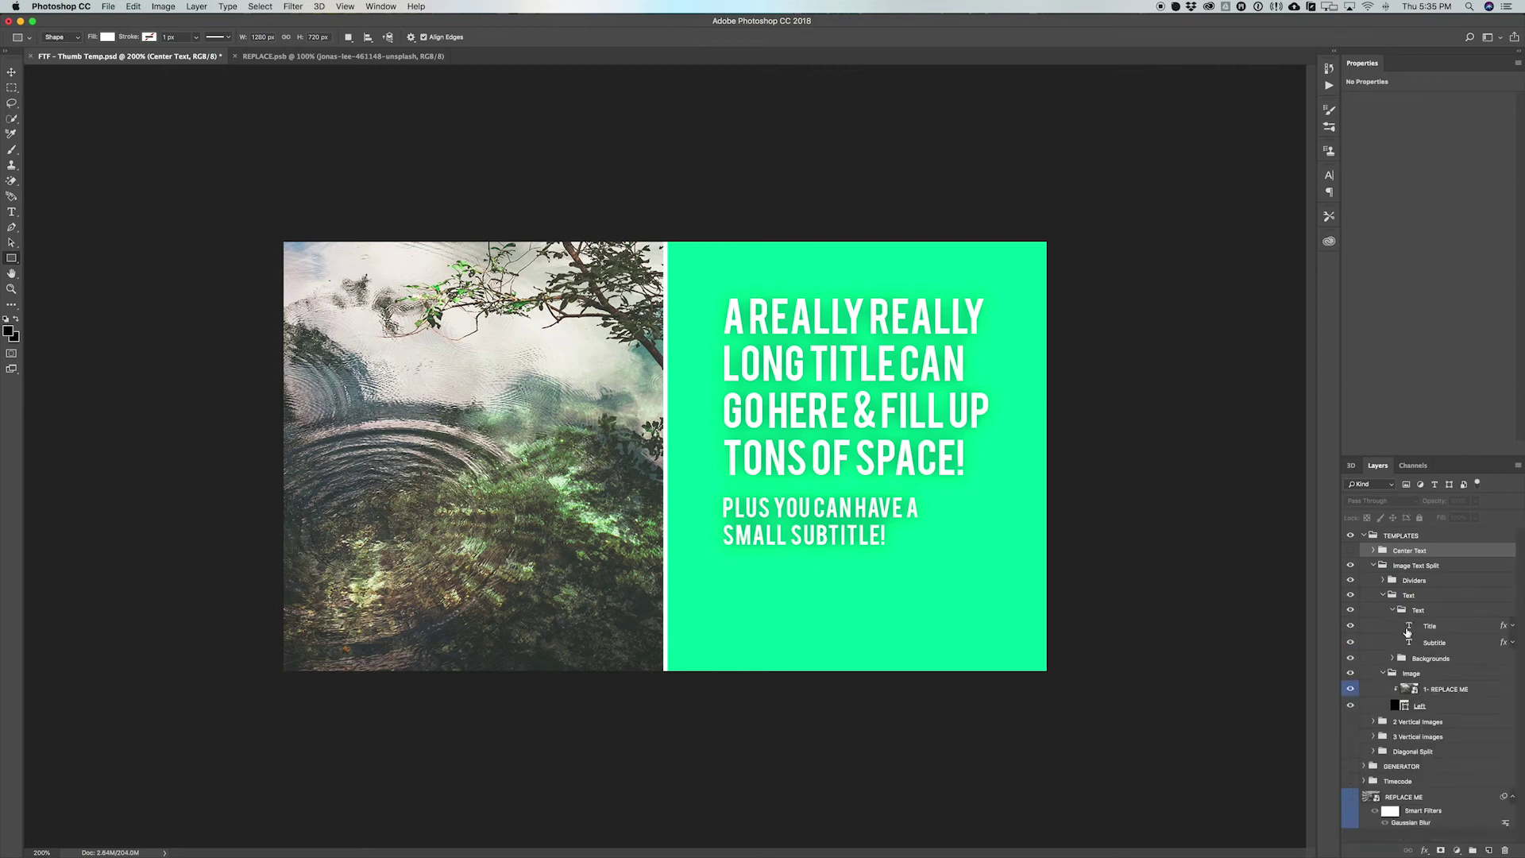
pyautogui.click(1511, 625)
pyautogui.click(1423, 663)
pyautogui.click(1392, 610)
pyautogui.click(1373, 565)
pyautogui.click(1350, 565)
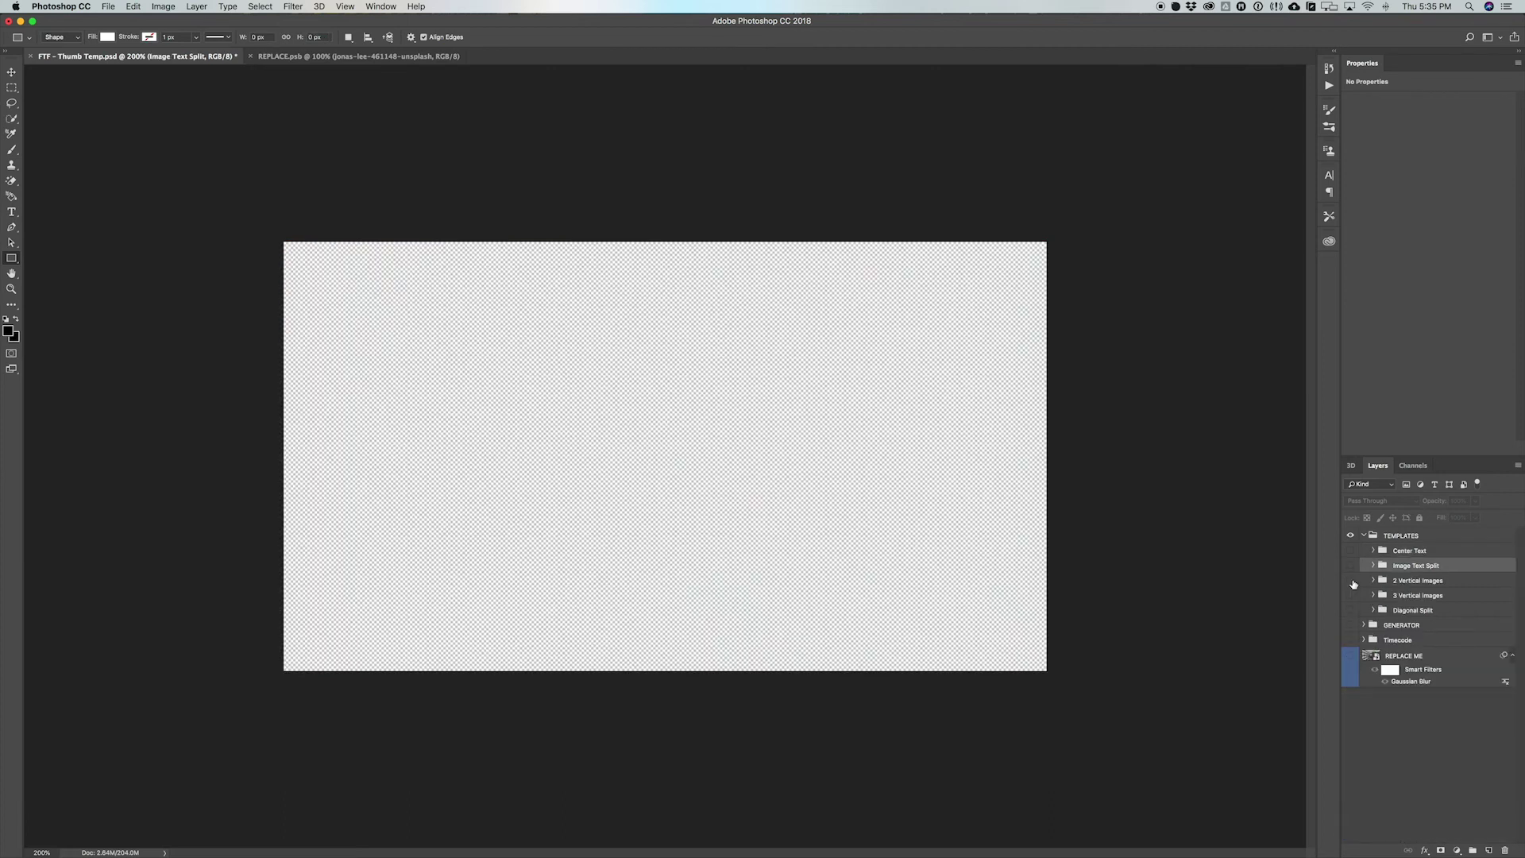
# Step: Preview the 2 Vertical Images and 3 Vertical Images layouts, then show Diagonal Split
pyautogui.click(1351, 581)
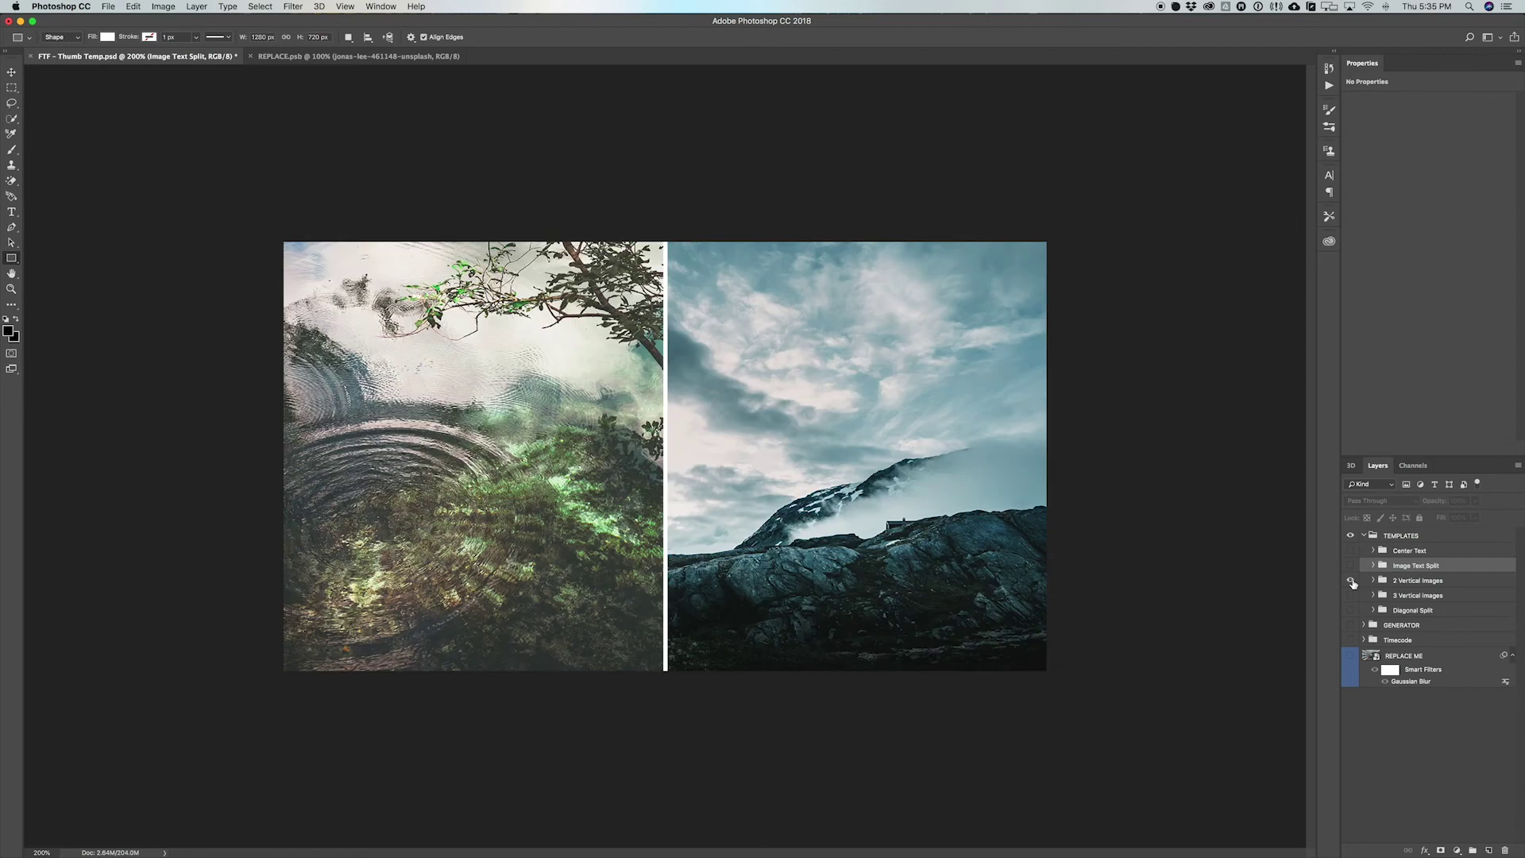
pyautogui.click(1351, 581)
pyautogui.click(1351, 595)
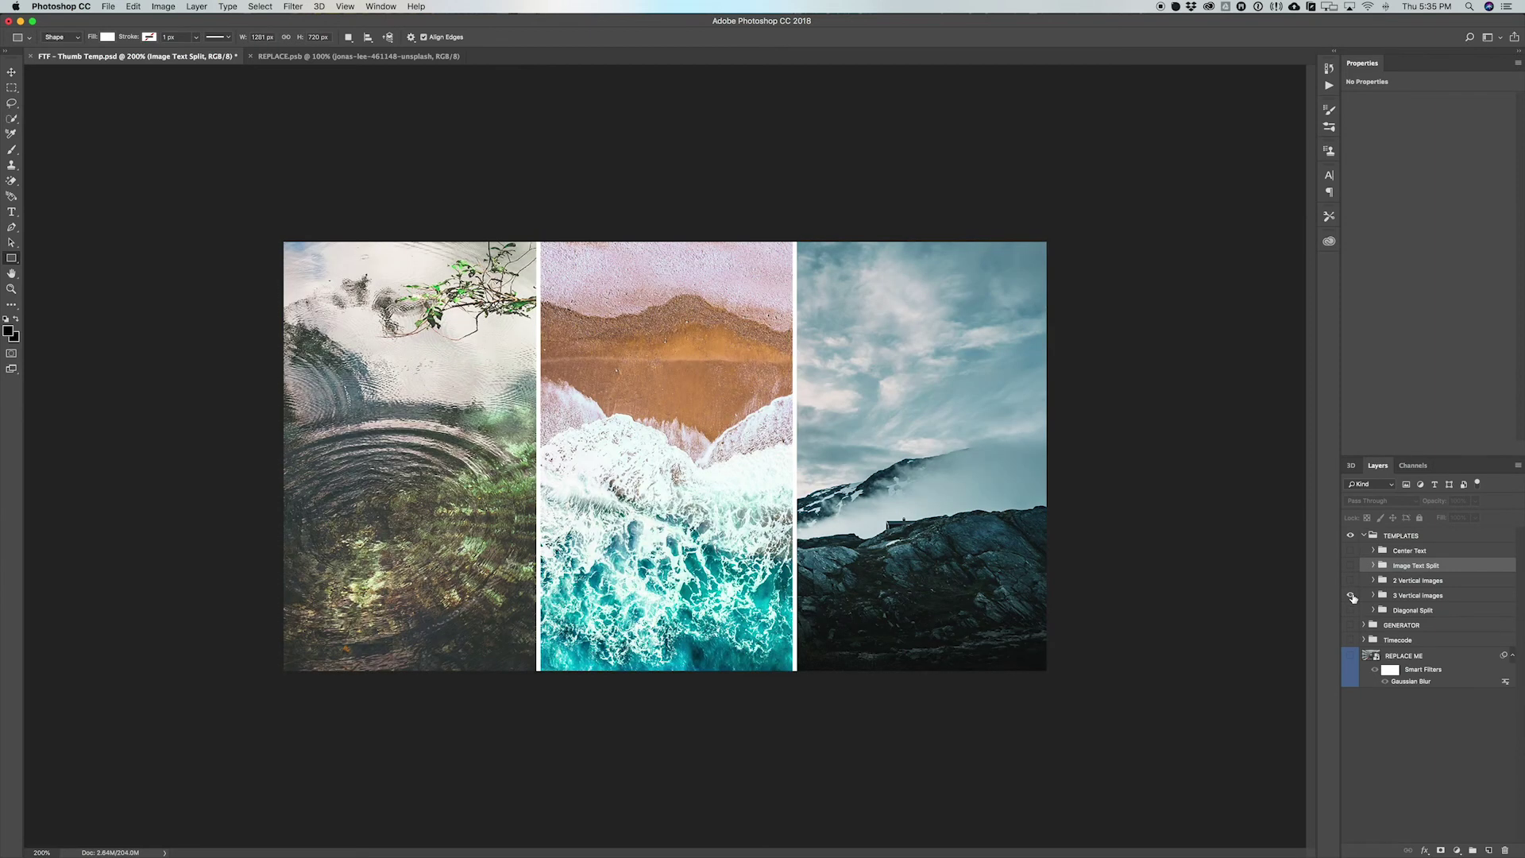
pyautogui.click(1351, 595)
pyautogui.click(1351, 610)
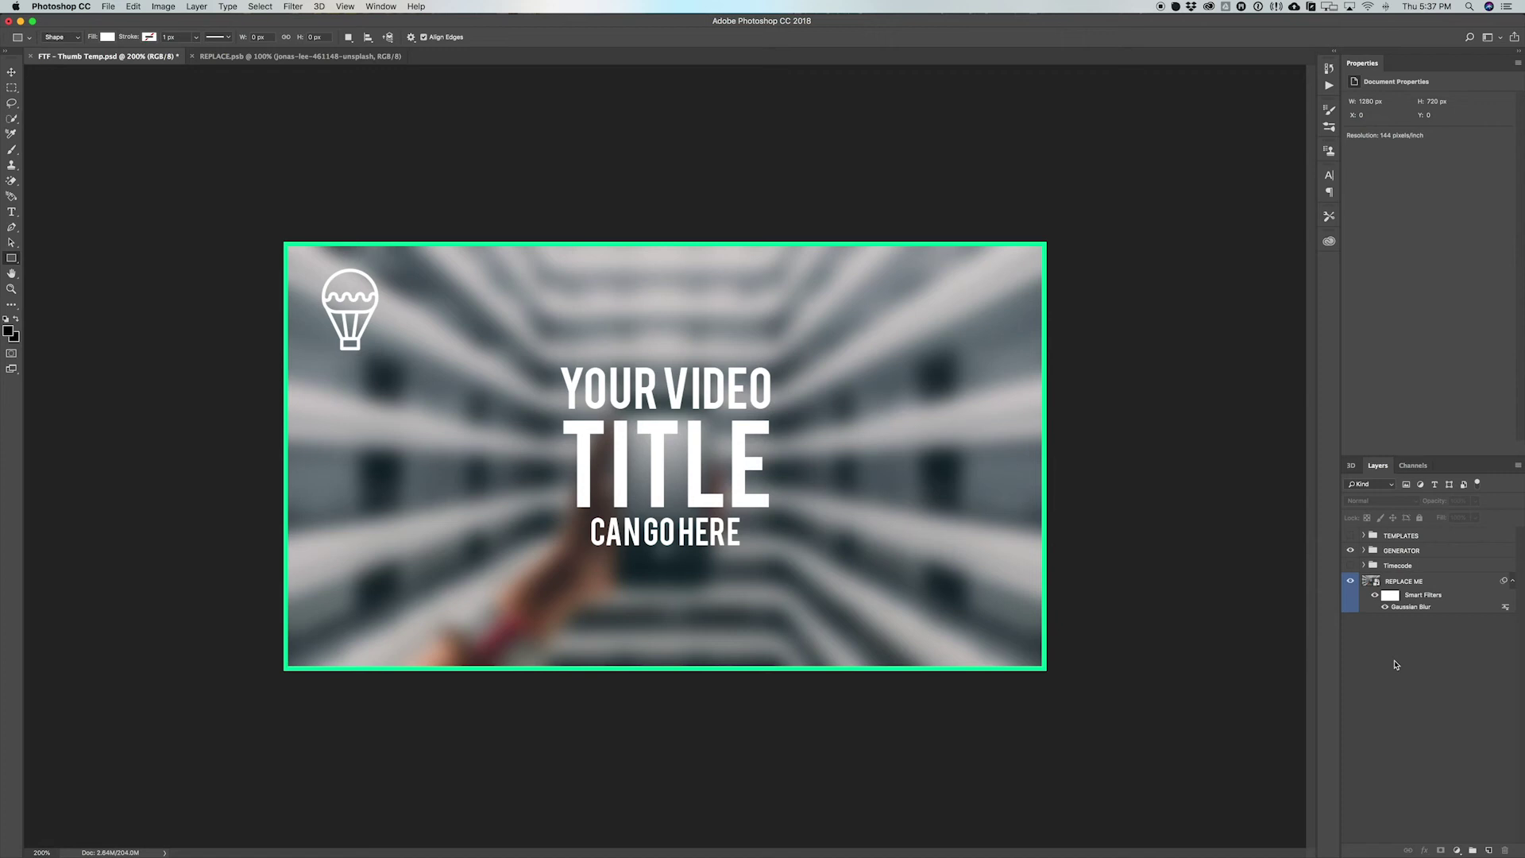
# Step: Check the Save As format list, keep Photoshop format, then show the 7:41 timecode badge
pyautogui.press('super+shift+s')
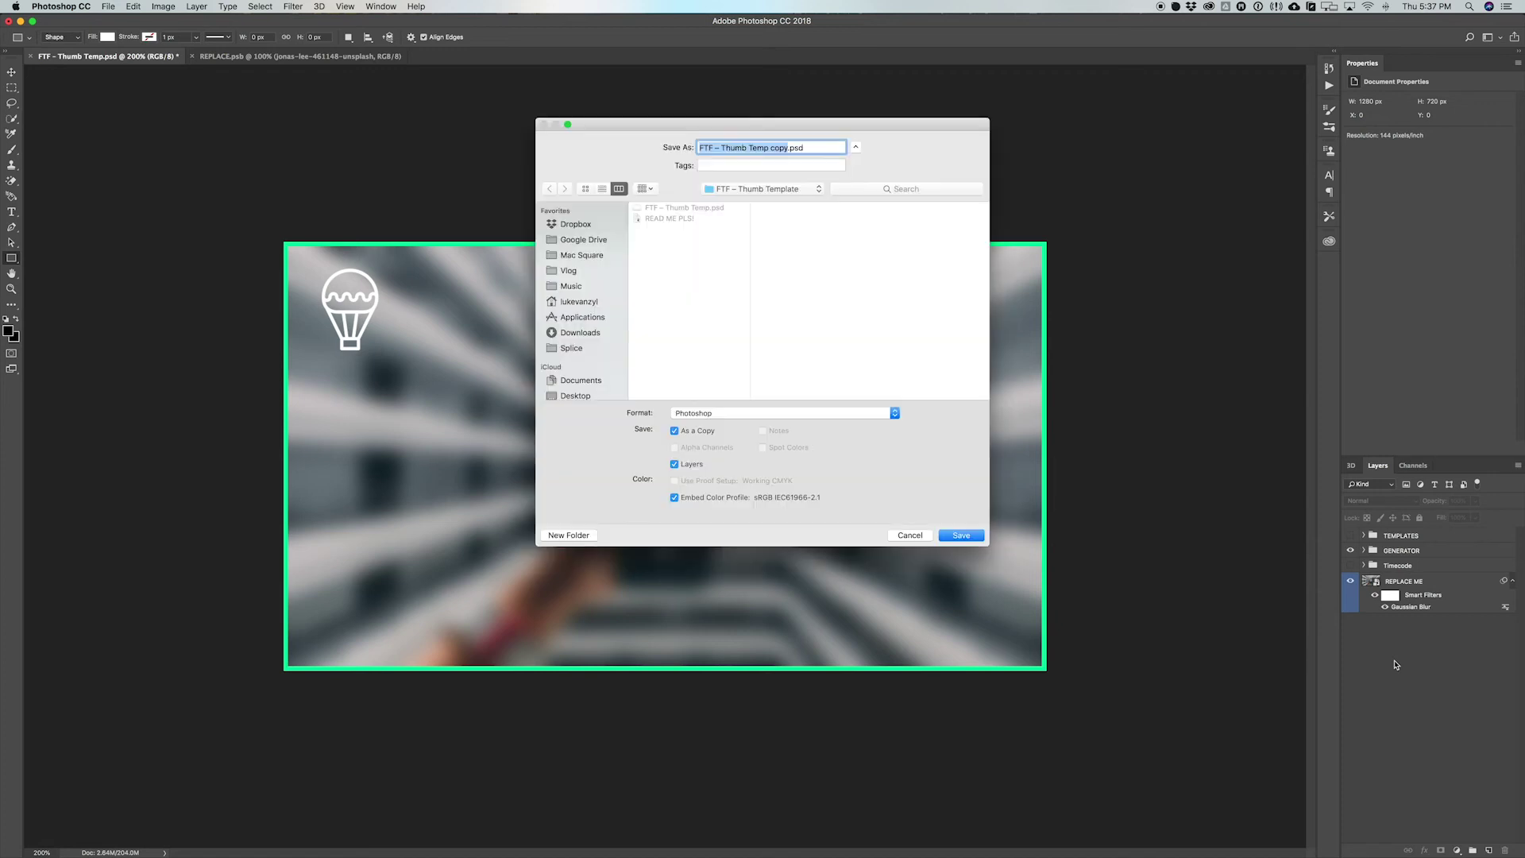
pyautogui.click(763, 415)
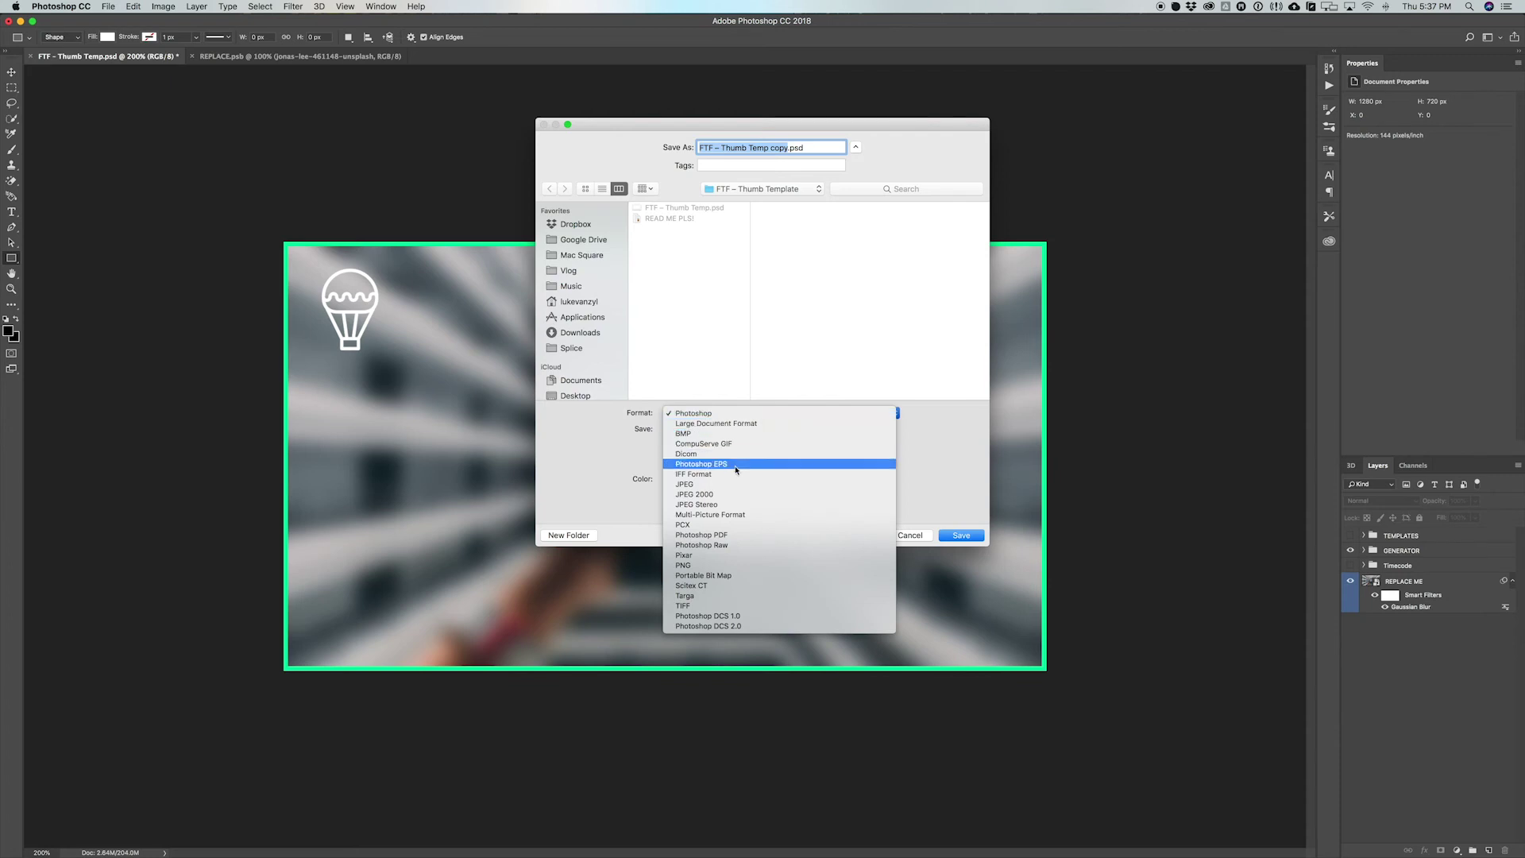
pyautogui.click(949, 430)
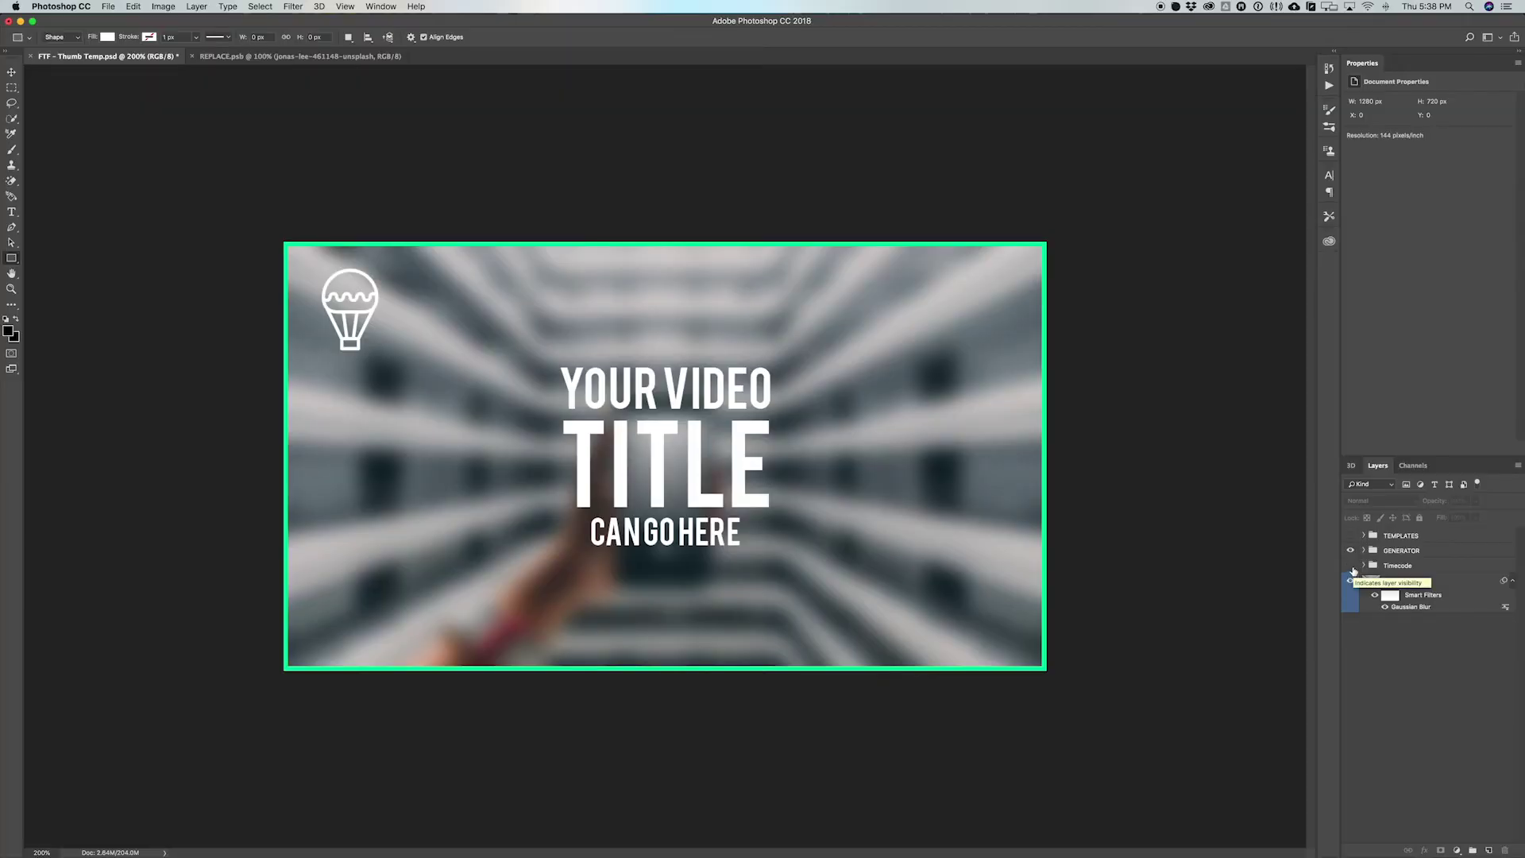
pyautogui.click(1351, 566)
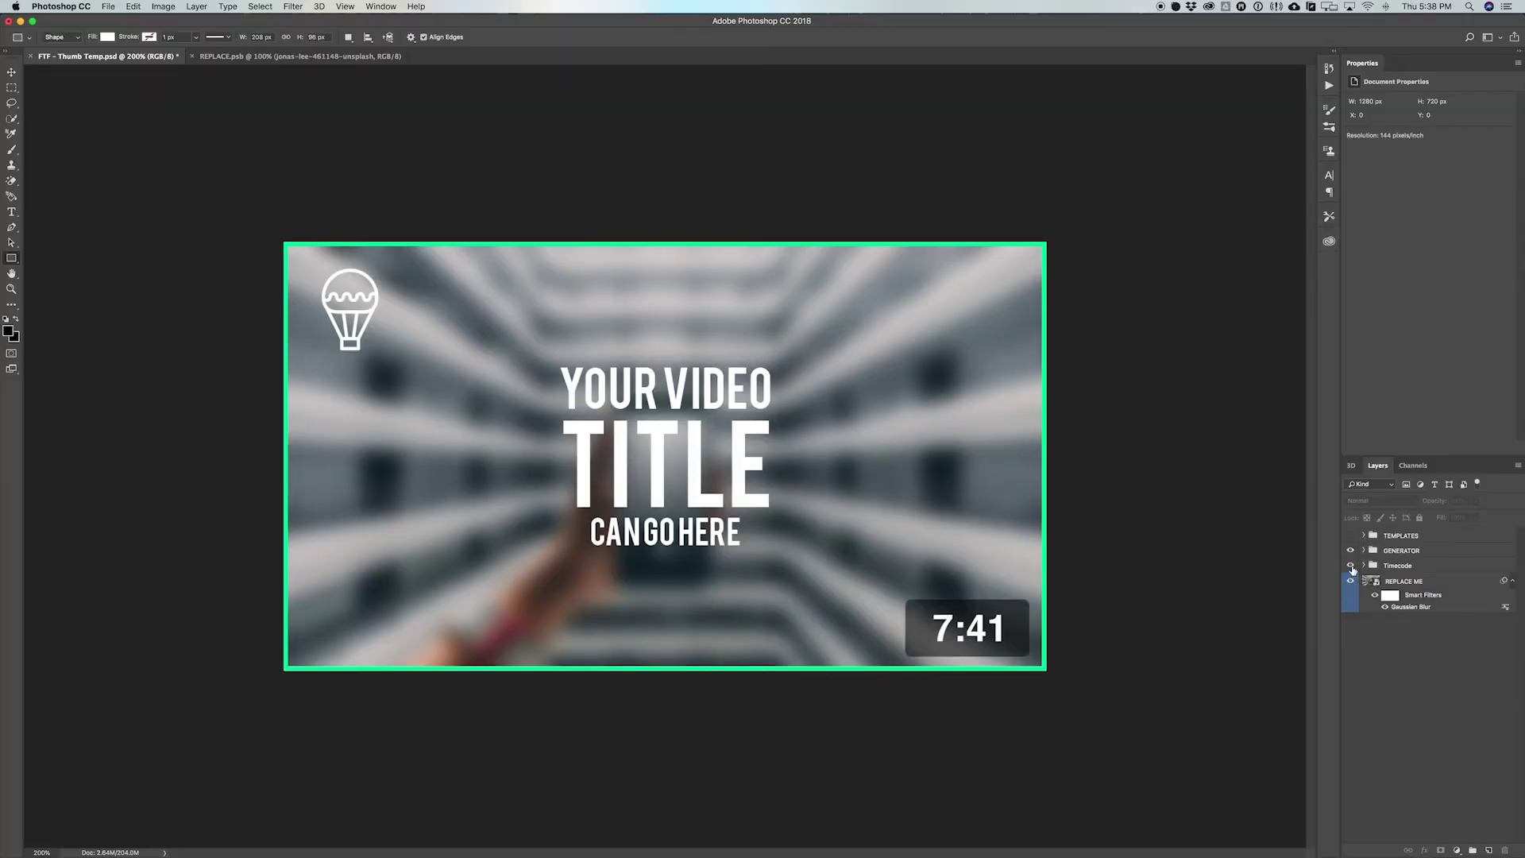